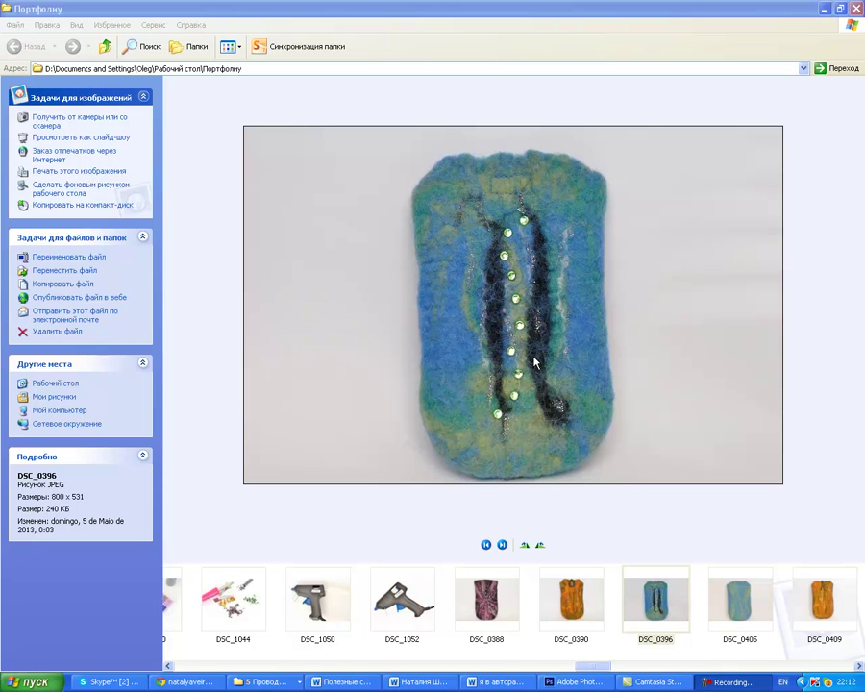
Open the DSC_0396 felt case photo from Explorer in Adobe Photoshop CS6 with Open With
right_click(663, 605)
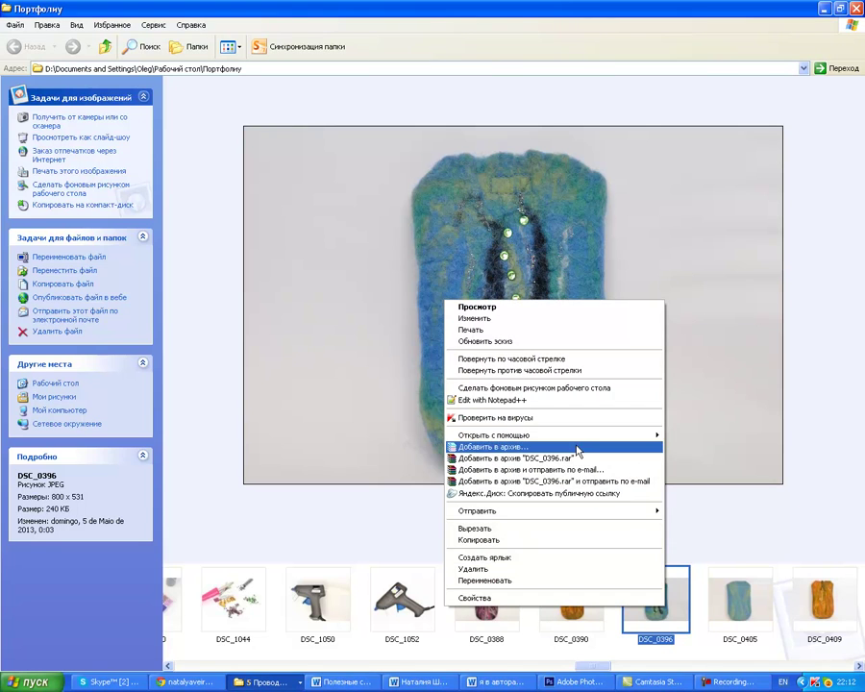
mouse_move(494, 435)
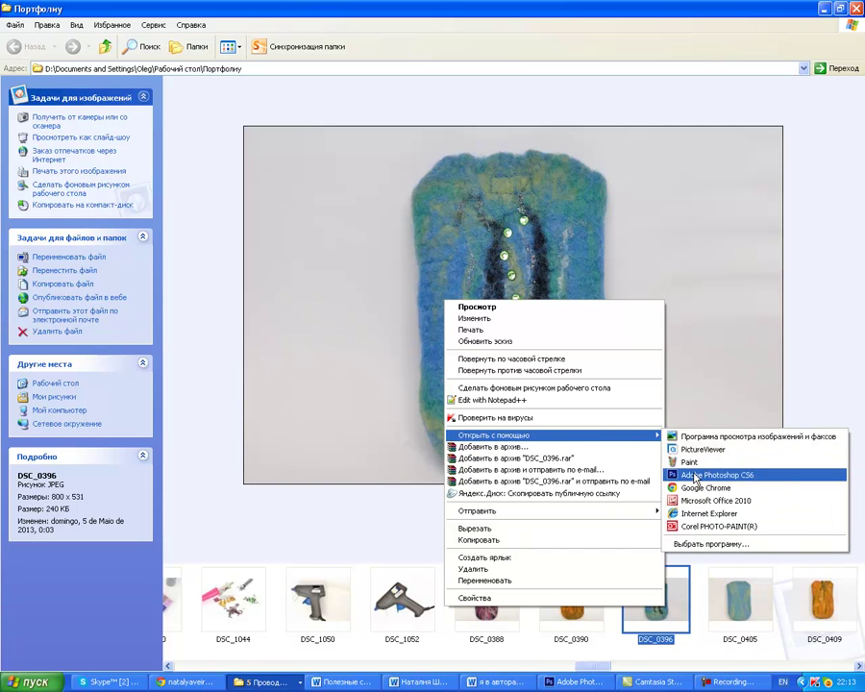
left_click(696, 475)
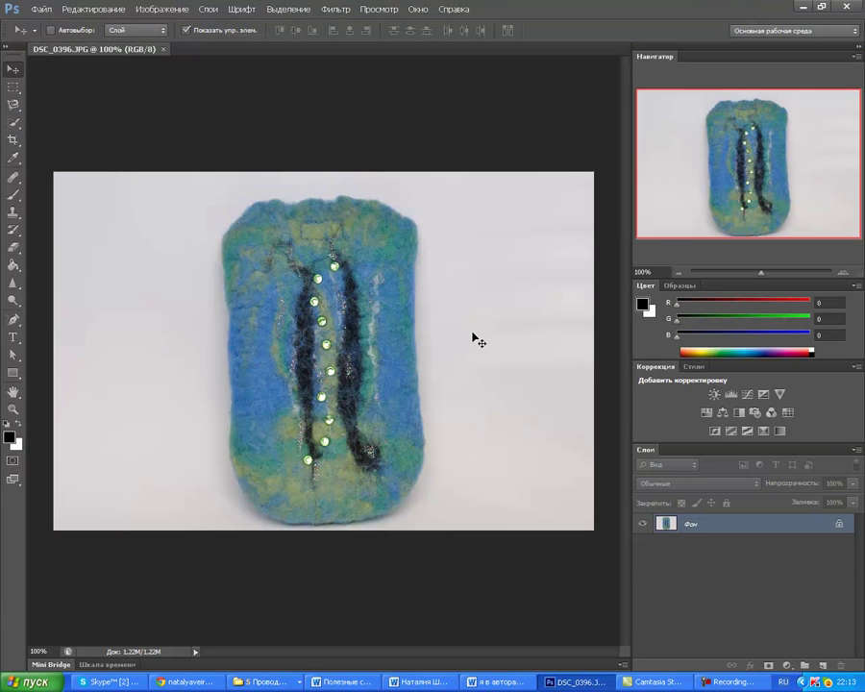
Brighten DSC_0396 with Levels, moving the white input point to about 226
left_click(173, 13)
mouse_move(240, 40)
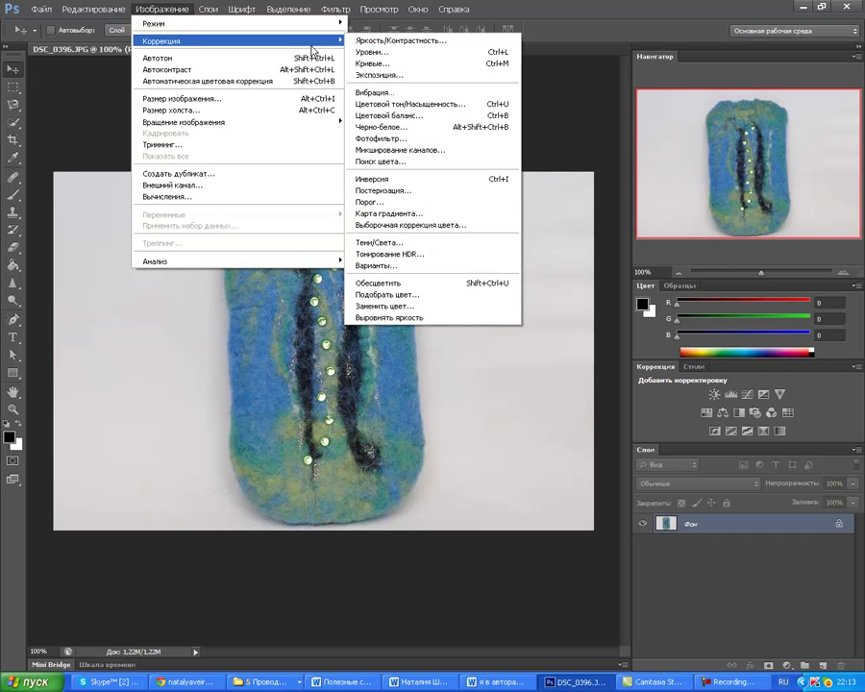
left_click(388, 53)
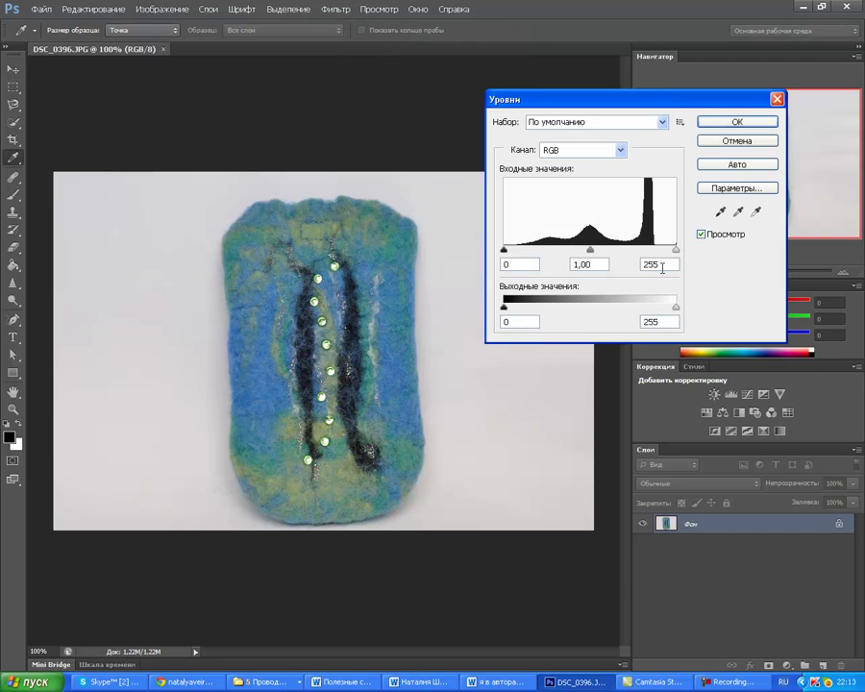
left_click_drag(675, 250, 658, 253)
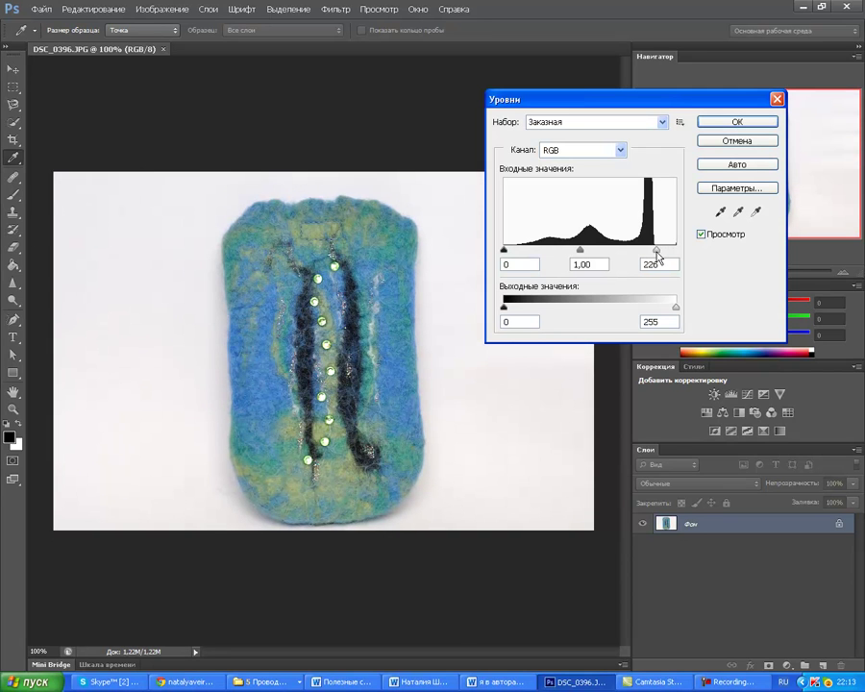
left_click(736, 122)
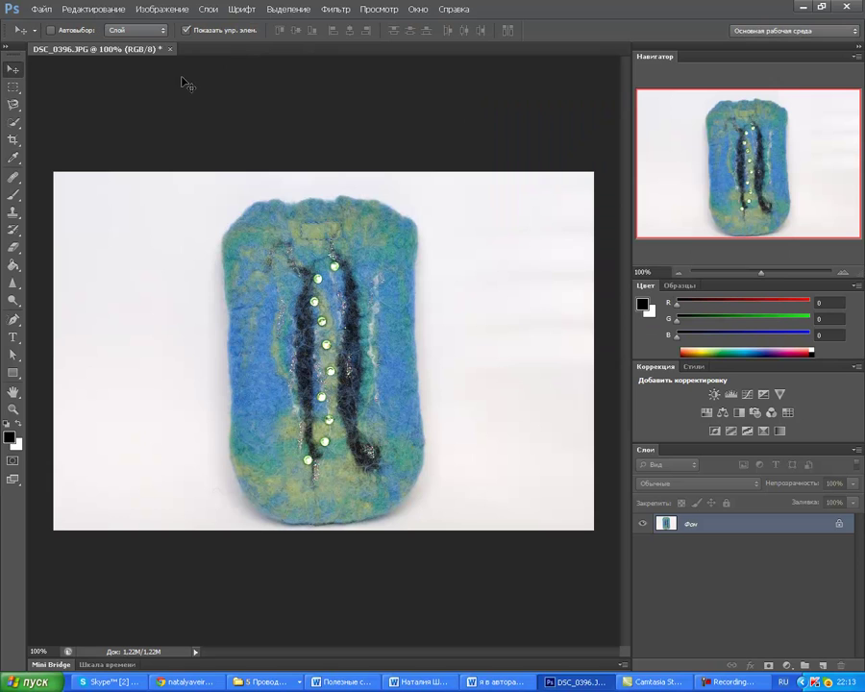
Quick-select the beaded felt case, copy it to layer Слой 1, and minimise Photoshop
left_click(14, 122)
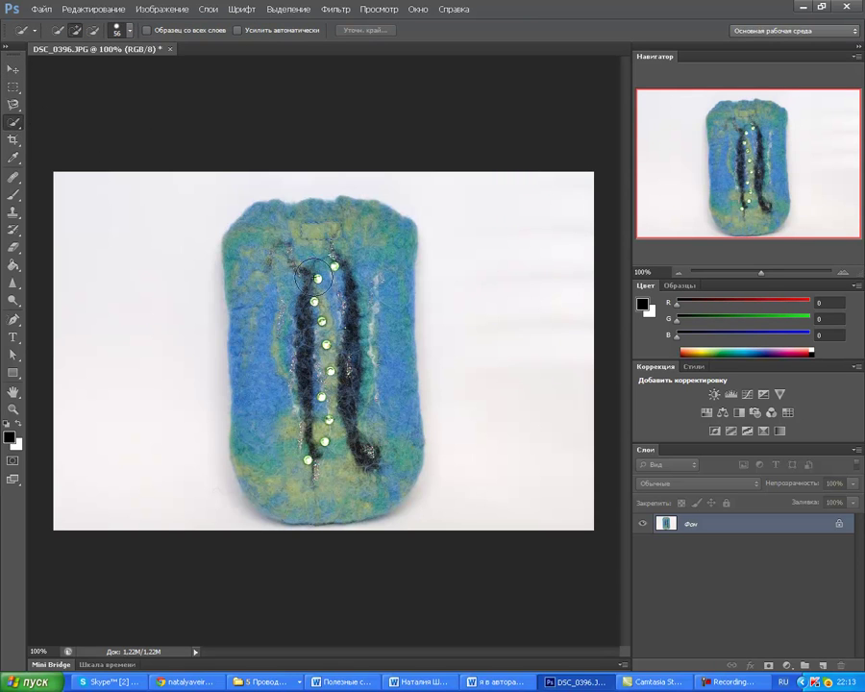
mouse_move(265, 218)
left_mouse_down()
mouse_move(247, 342)
mouse_move(269, 464)
mouse_move(338, 470)
mouse_move(395, 451)
mouse_move(391, 434)
left_mouse_up()
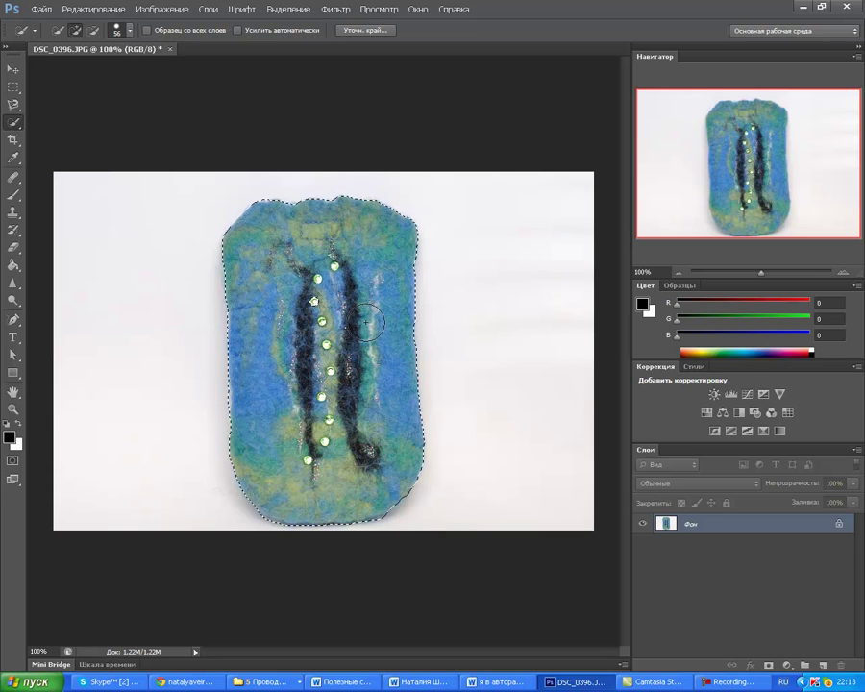
key("ctrl+j")
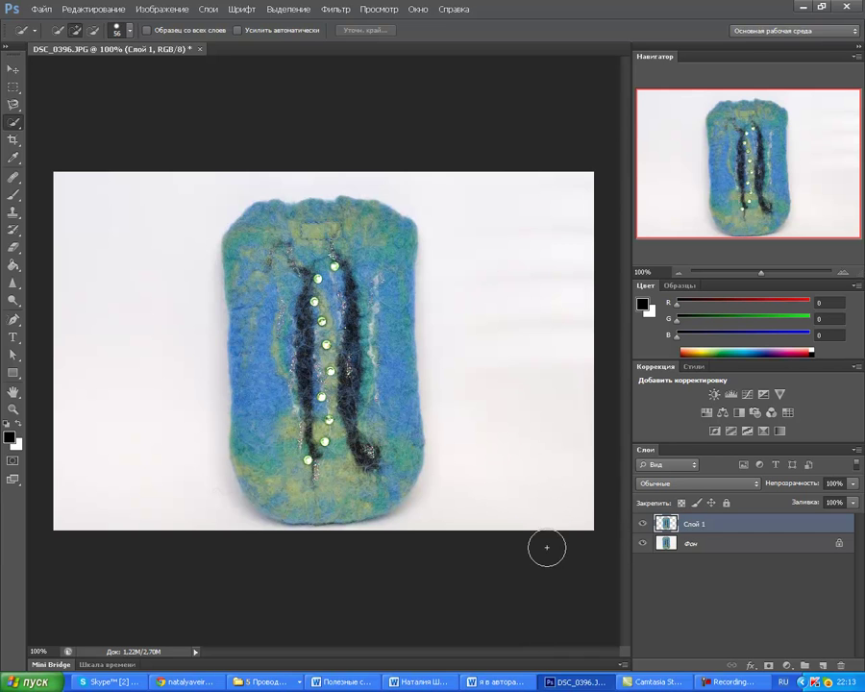
left_click(807, 6)
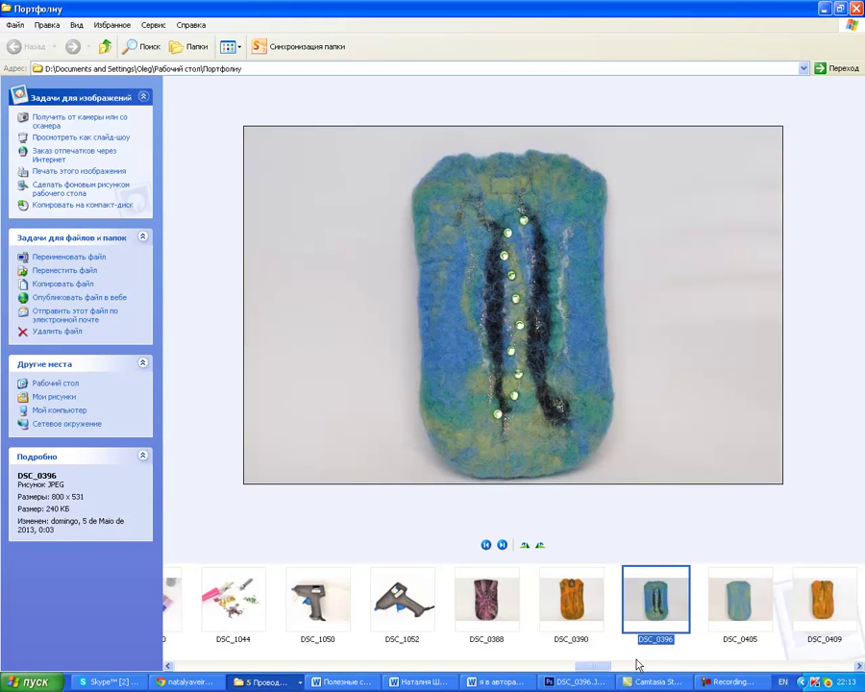
Preview DSC_0405 in Explorer and open it in Adobe Photoshop CS6
left_click(750, 613)
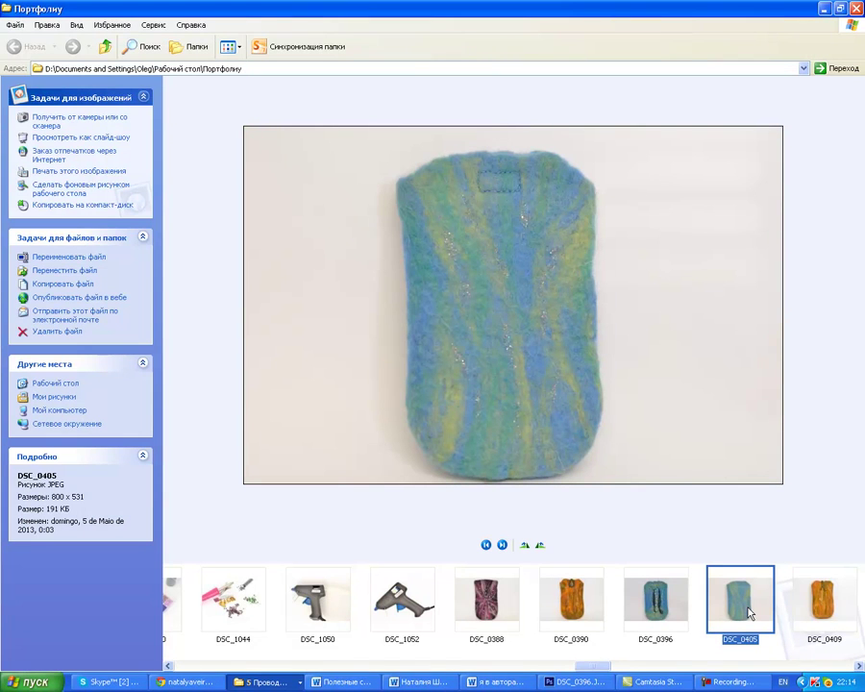
right_click(650, 360)
mouse_move(477, 472)
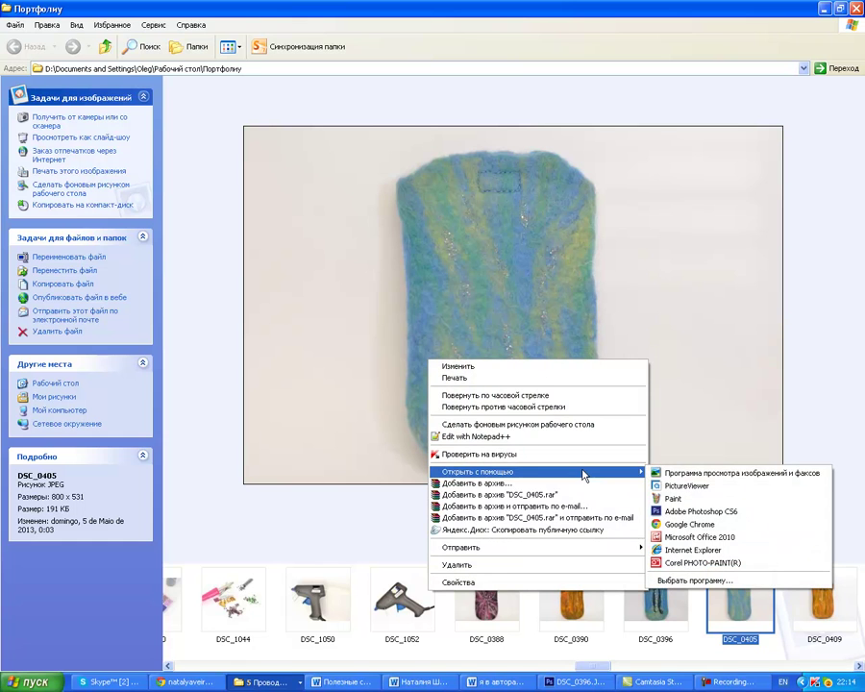
left_click(688, 512)
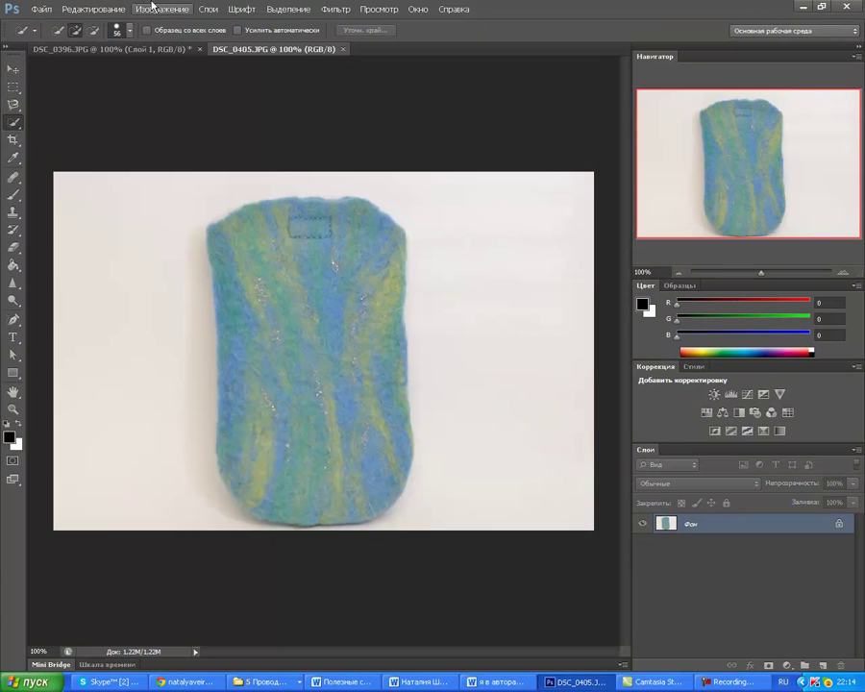
Darken DSC_0405's midtones with Levels, setting the midtone input to 0.76
left_click(162, 10)
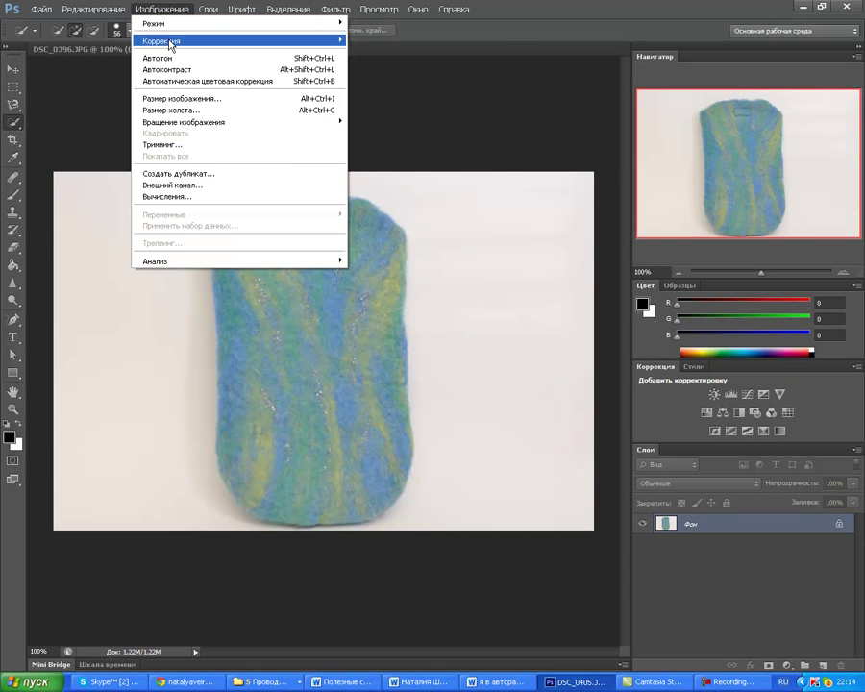
mouse_move(163, 40)
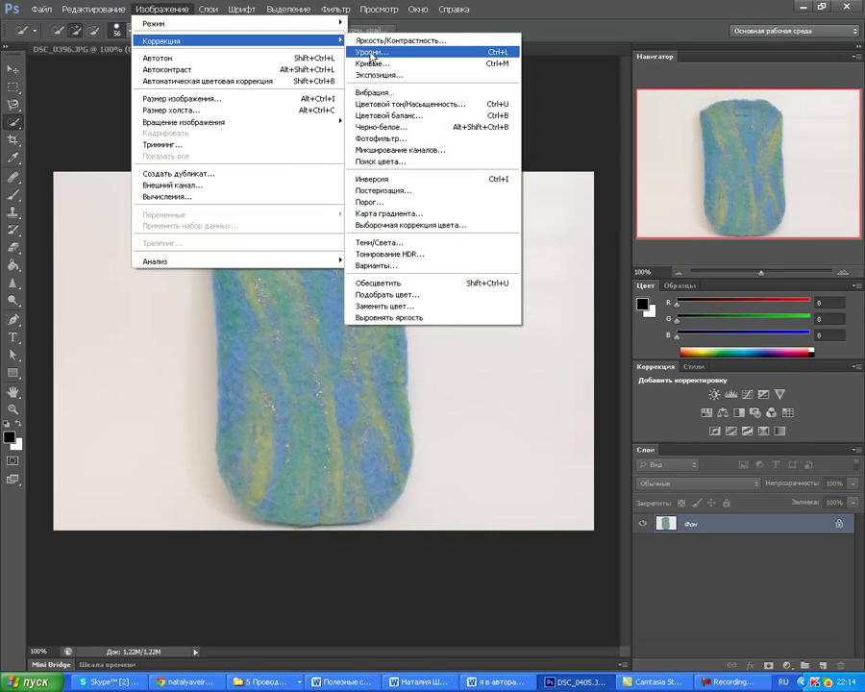
left_click(371, 55)
left_click_drag(589, 249, 607, 256)
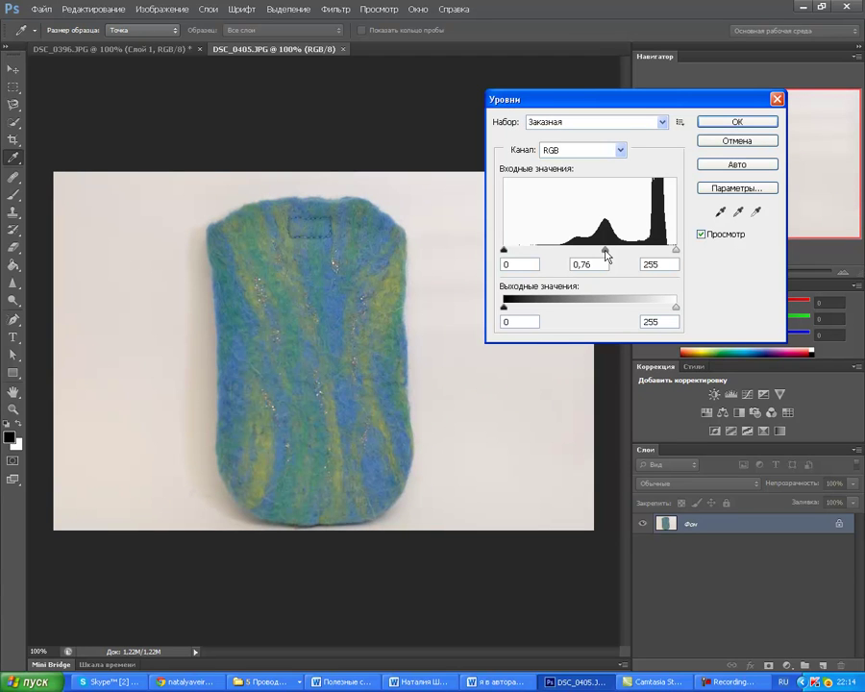
left_click(607, 256)
left_click(737, 122)
key("w")
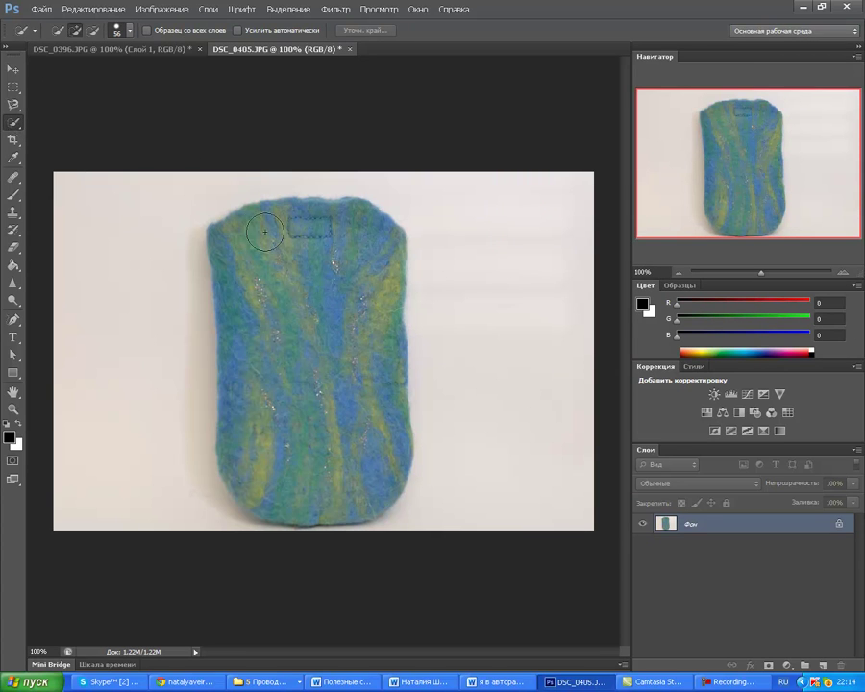
Quick-select the striped felt case, subtract the extra areas, and copy it to Слой 1
left_click(233, 229)
left_click_drag(234, 228, 242, 336)
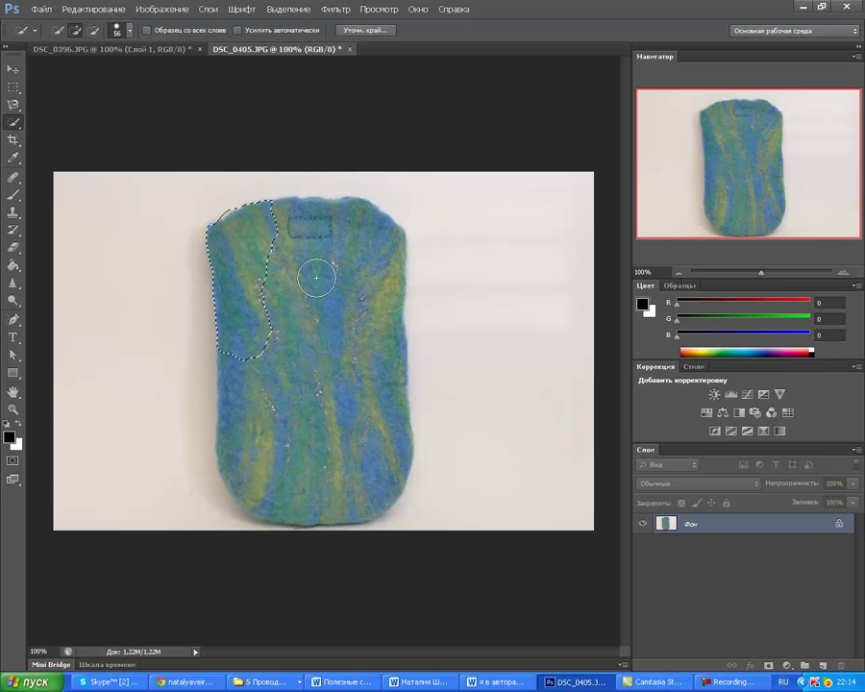
left_click_drag(247, 337, 312, 455)
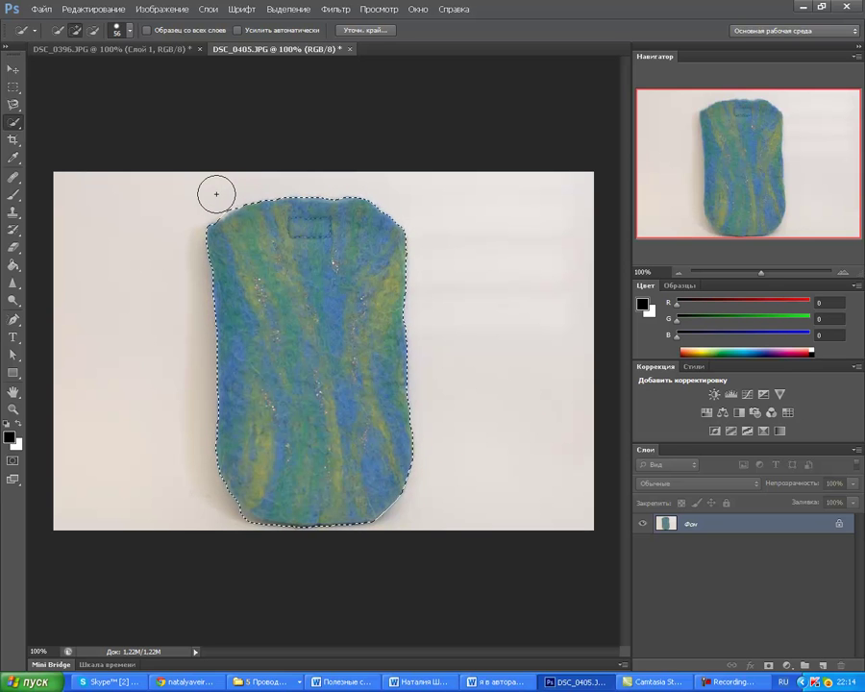
key("alt")
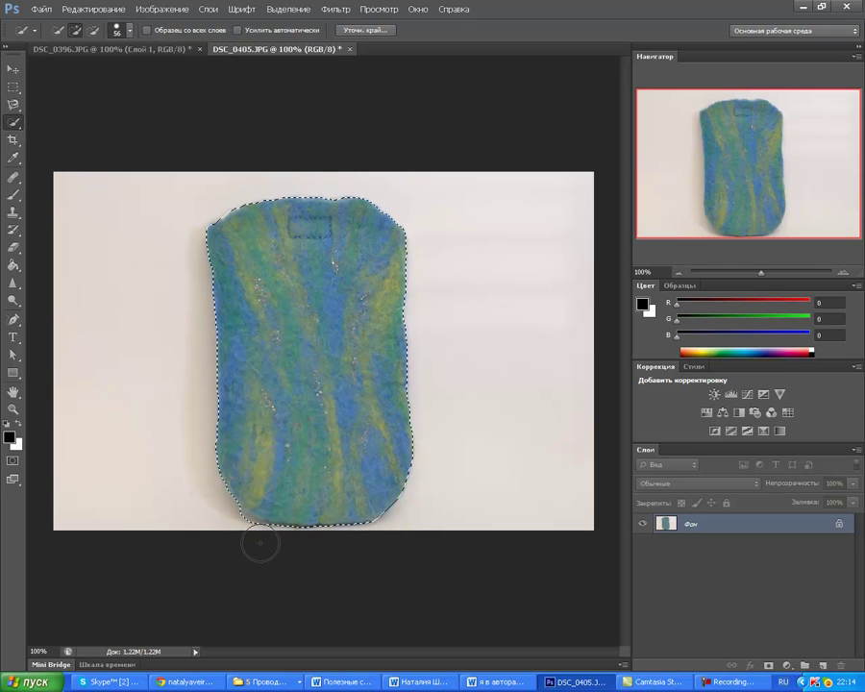
key("alt")
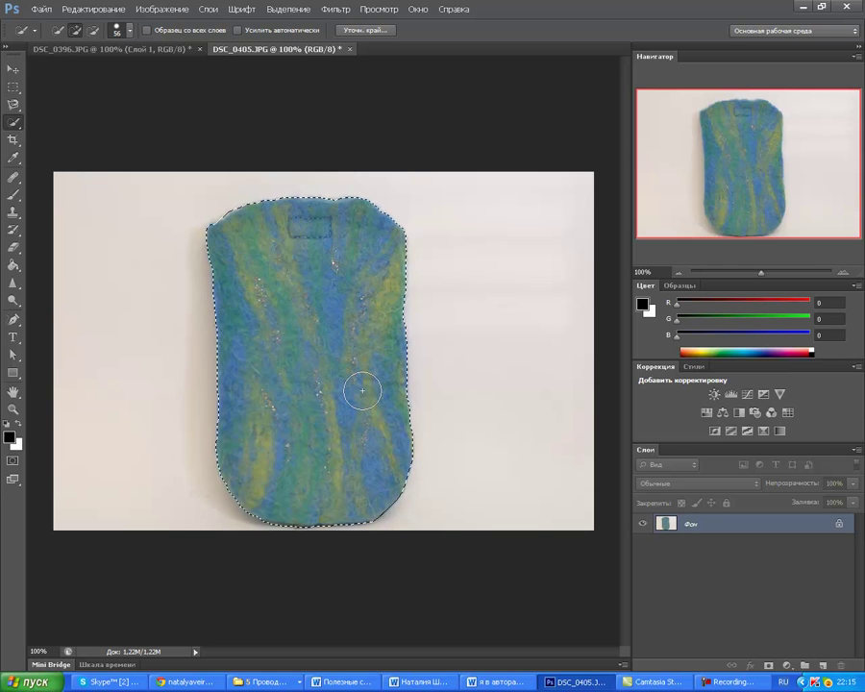
key("ctrl+j")
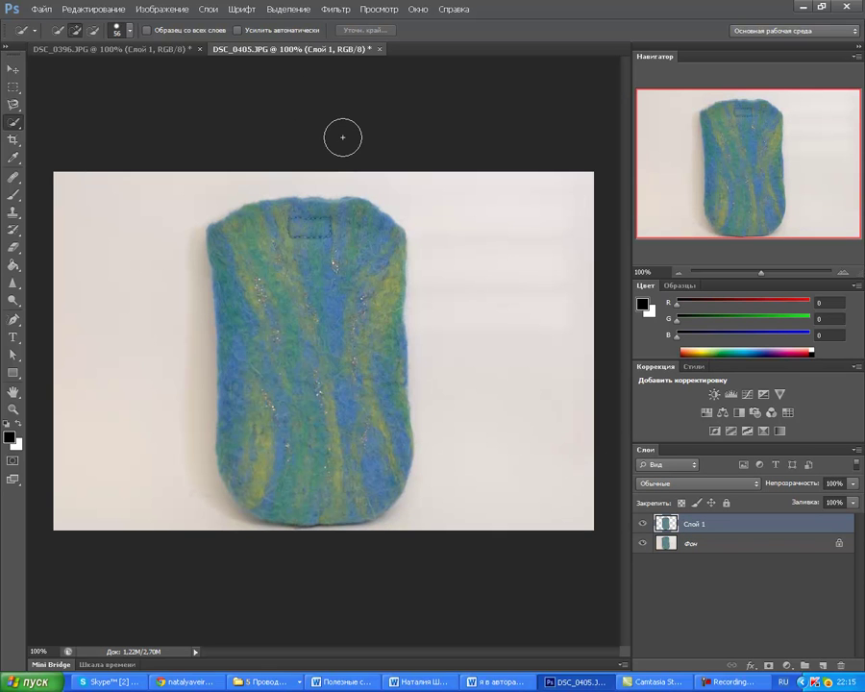
left_click(12, 69)
Create a new white-background document 360 × 300 pixels in size
left_click(41, 12)
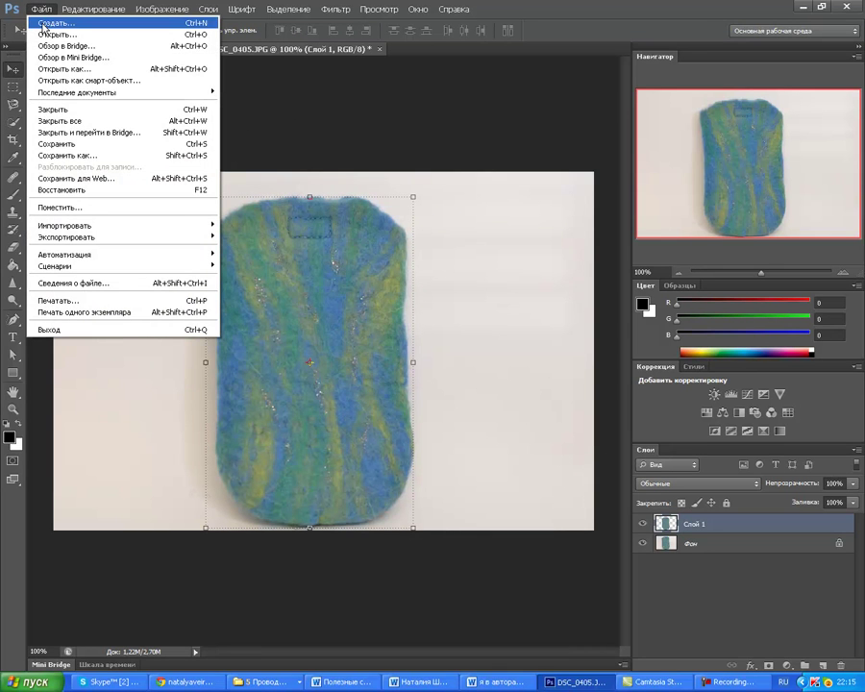
left_click(44, 26)
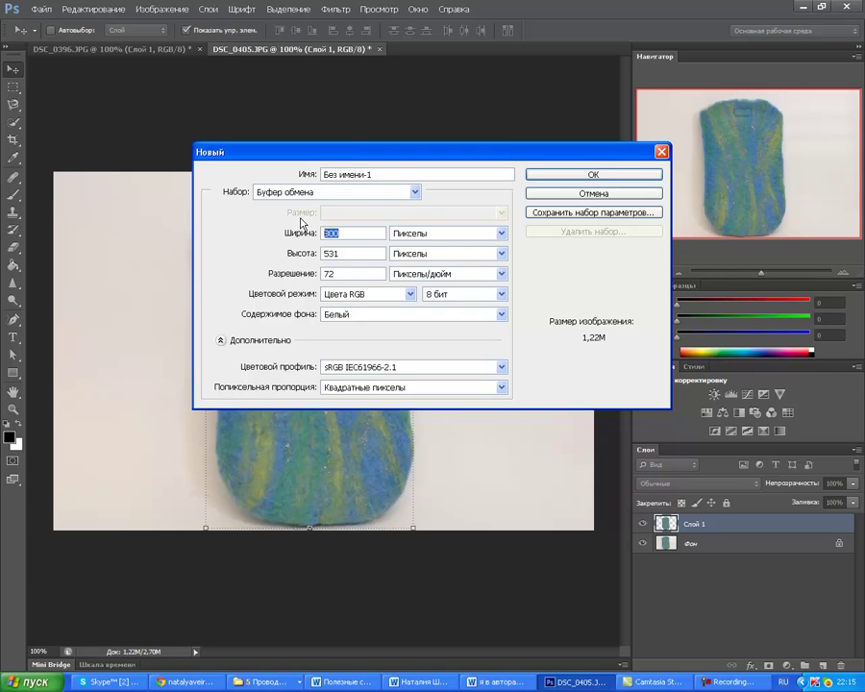
type("360")
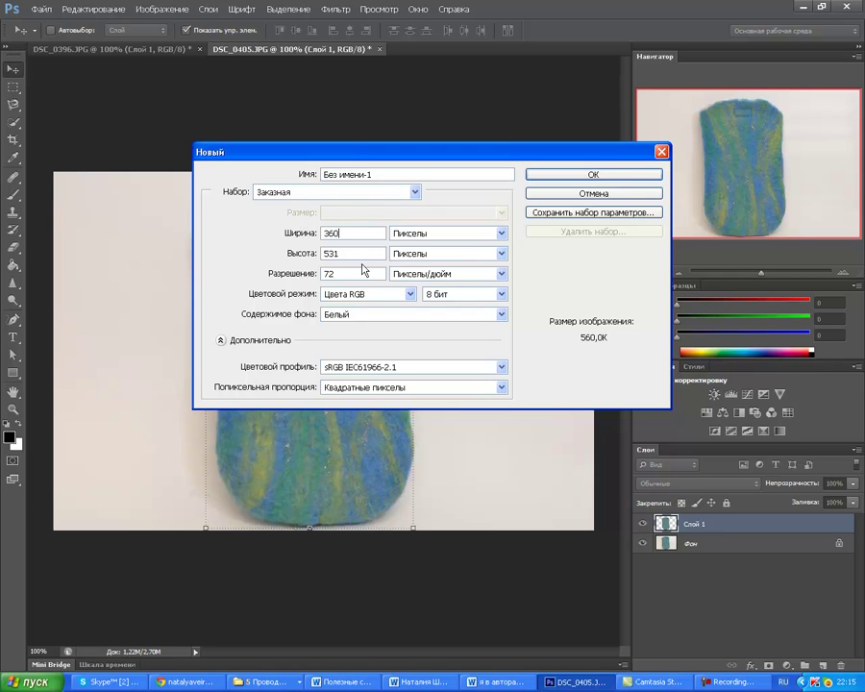
double_click(341, 253)
type("300")
left_click(541, 178)
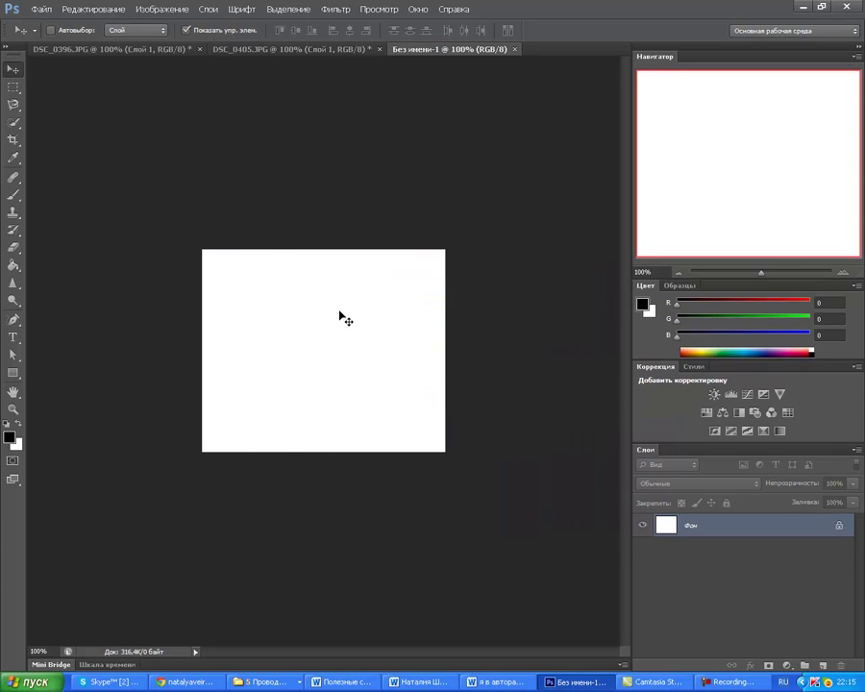
Float the DSC_0396 window and drag its beaded case layer onto the untitled canvas
left_click(255, 50)
left_click(108, 49)
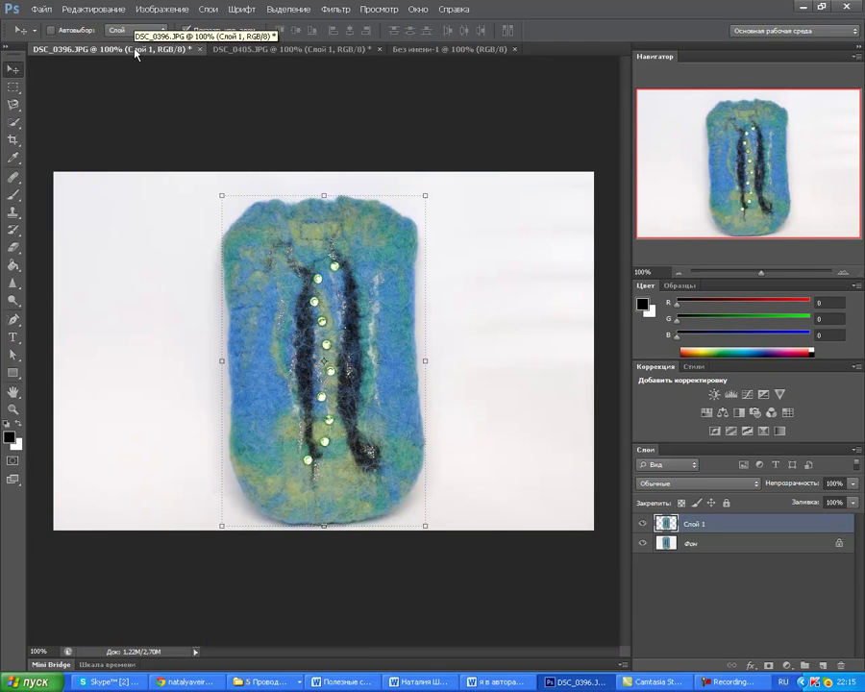
mouse_move(134, 53)
left_mouse_down()
mouse_move(249, 102)
mouse_move(436, 88)
left_mouse_up()
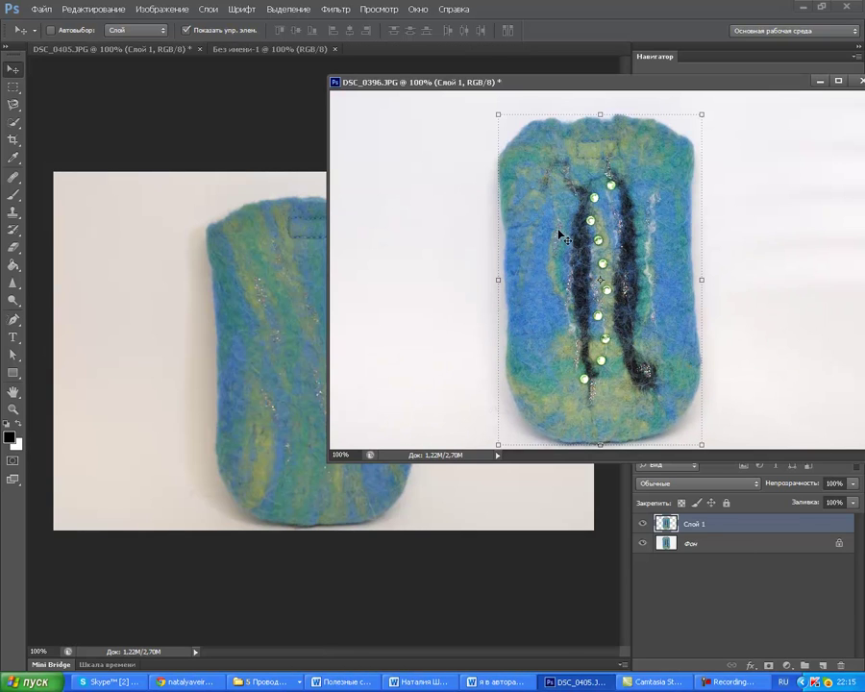
left_click(239, 50)
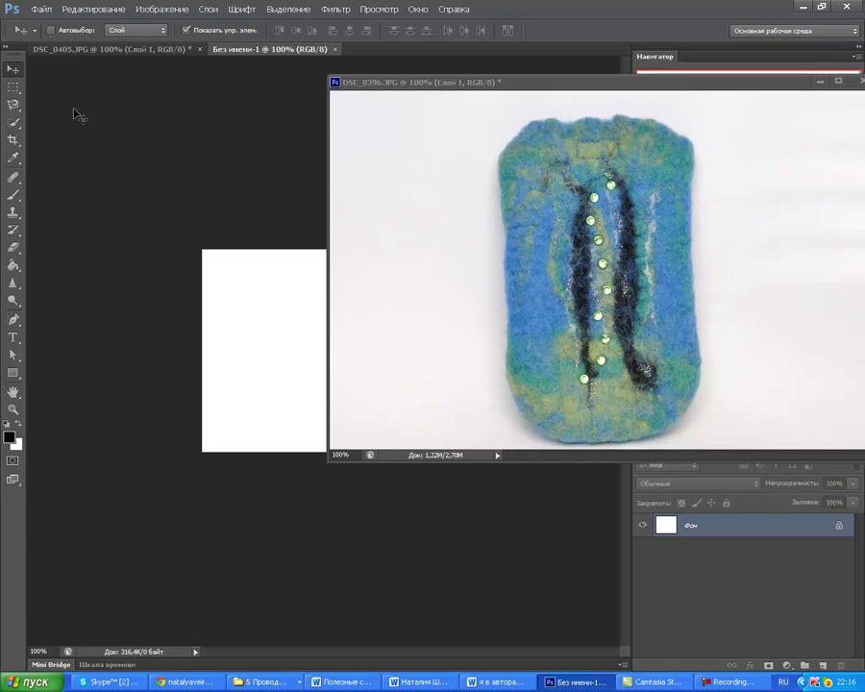
left_click(407, 192)
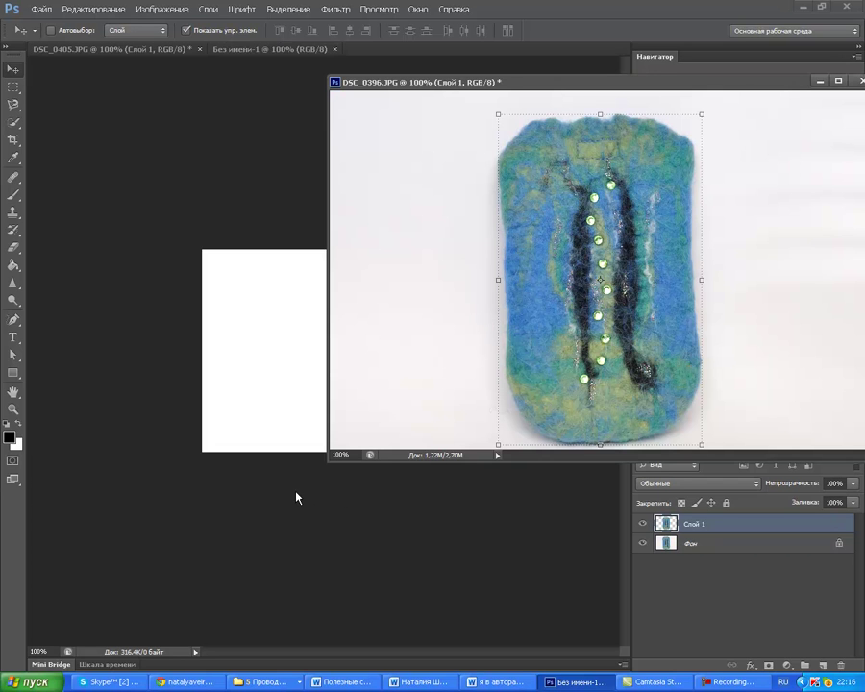
mouse_move(548, 200)
left_mouse_down()
mouse_move(486, 317)
mouse_move(300, 409)
mouse_move(299, 395)
left_mouse_up()
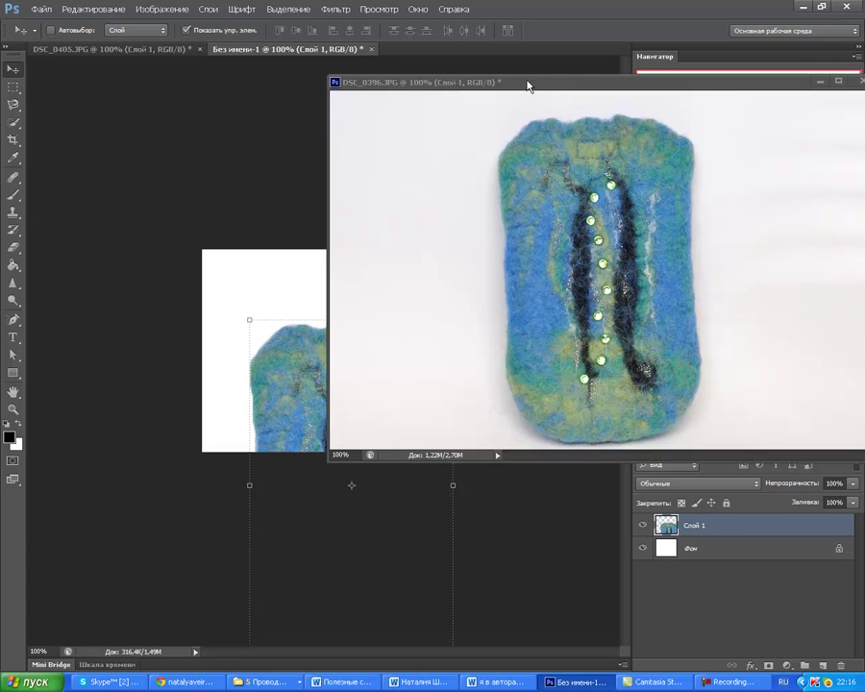
Scale the beaded case to about 64% × 59% and place it at the canvas's top-left edge
left_click_drag(528, 86, 528, 57)
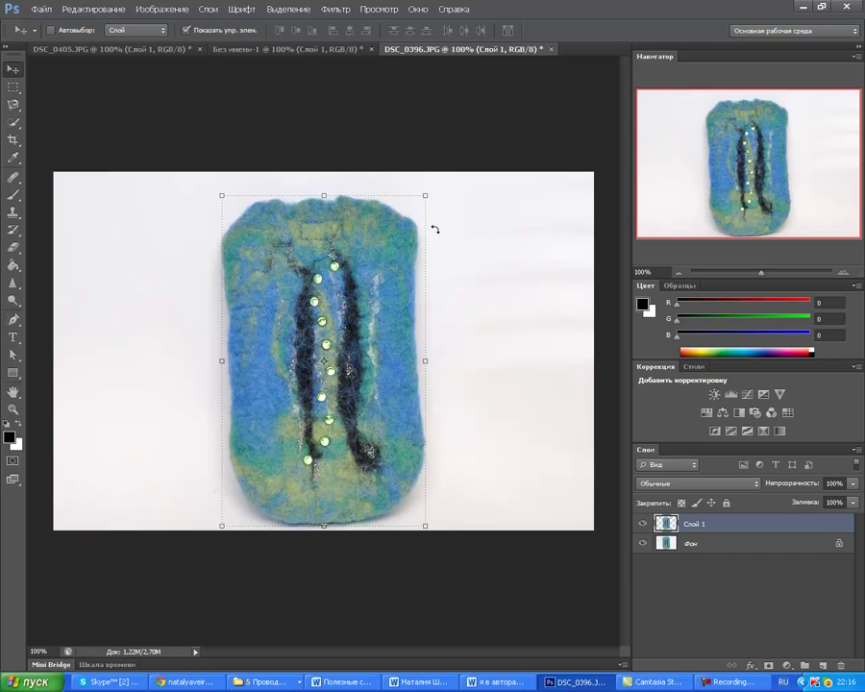
left_click(284, 49)
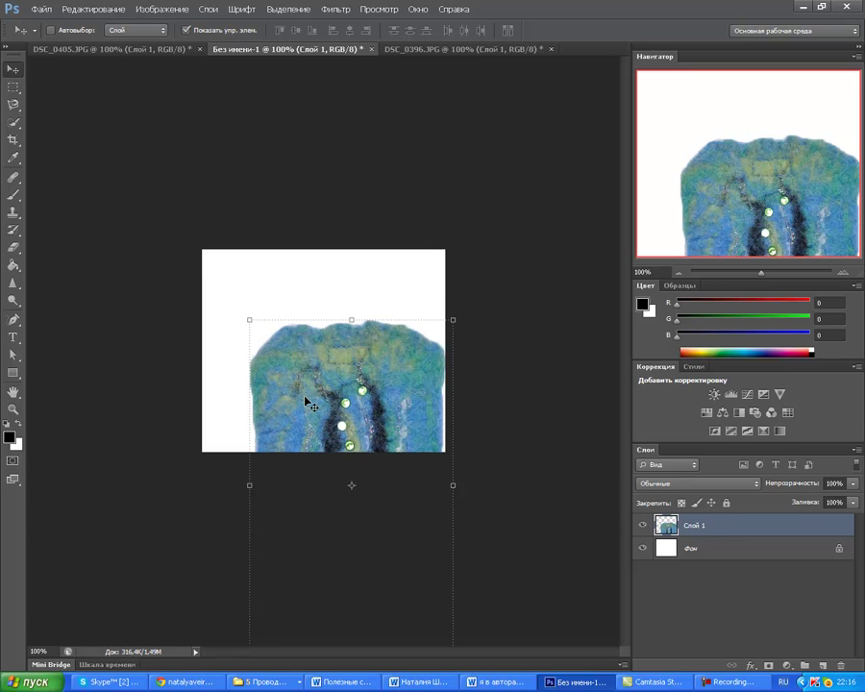
mouse_move(249, 320)
left_mouse_down()
mouse_move(280, 388)
mouse_move(270, 394)
left_mouse_up()
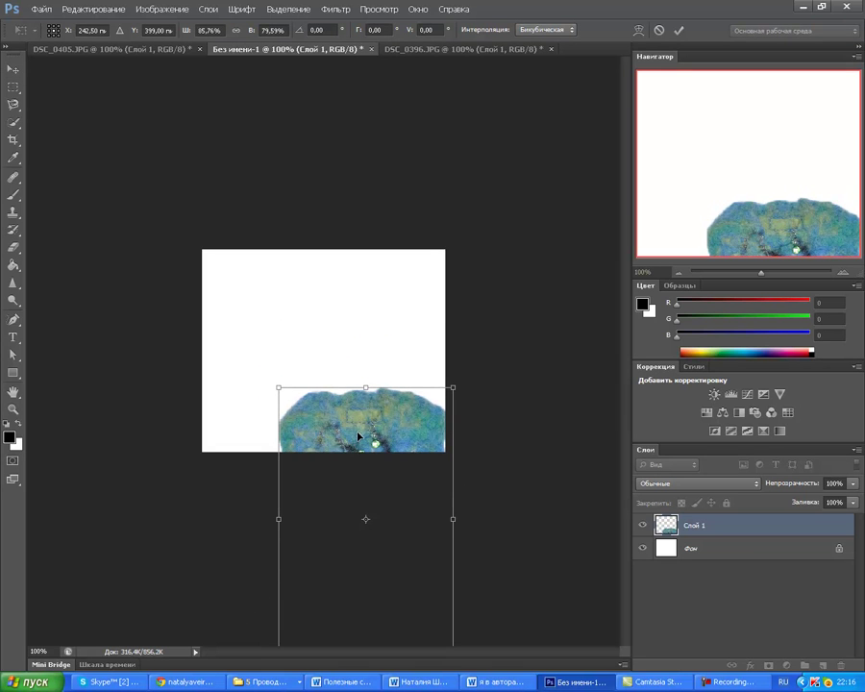
left_click_drag(357, 438, 345, 312)
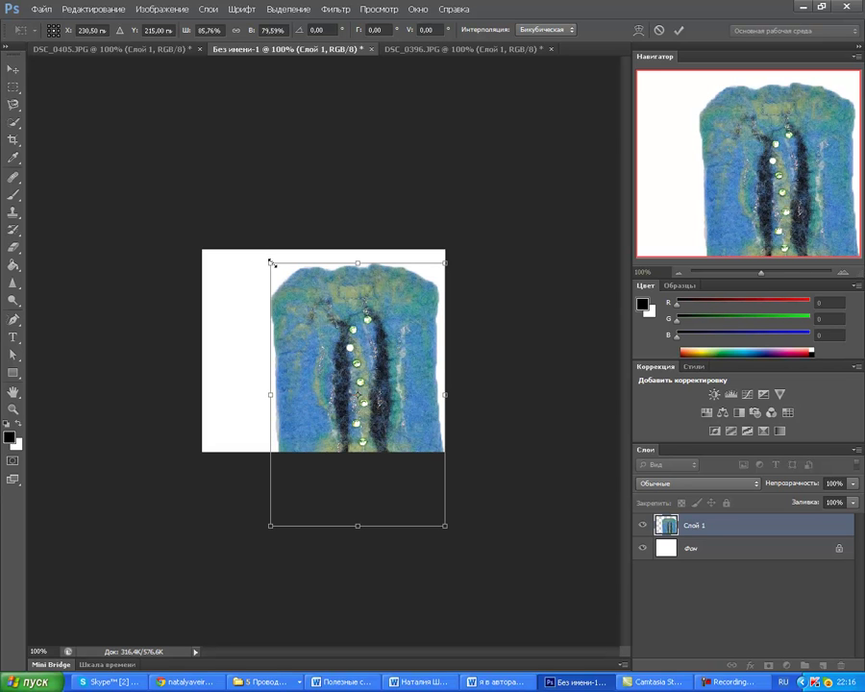
left_click_drag(268, 262, 307, 317)
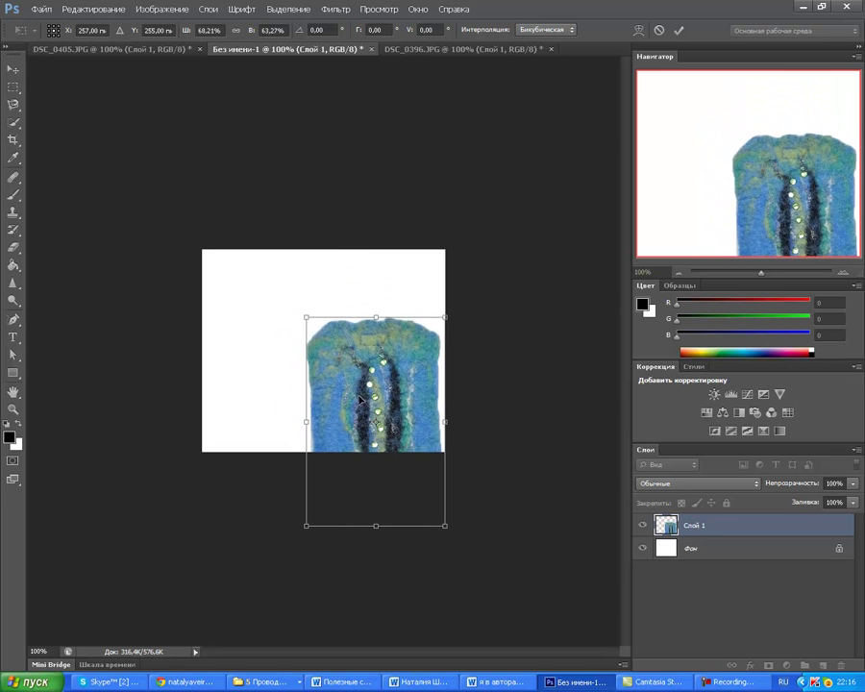
left_click_drag(362, 399, 281, 335)
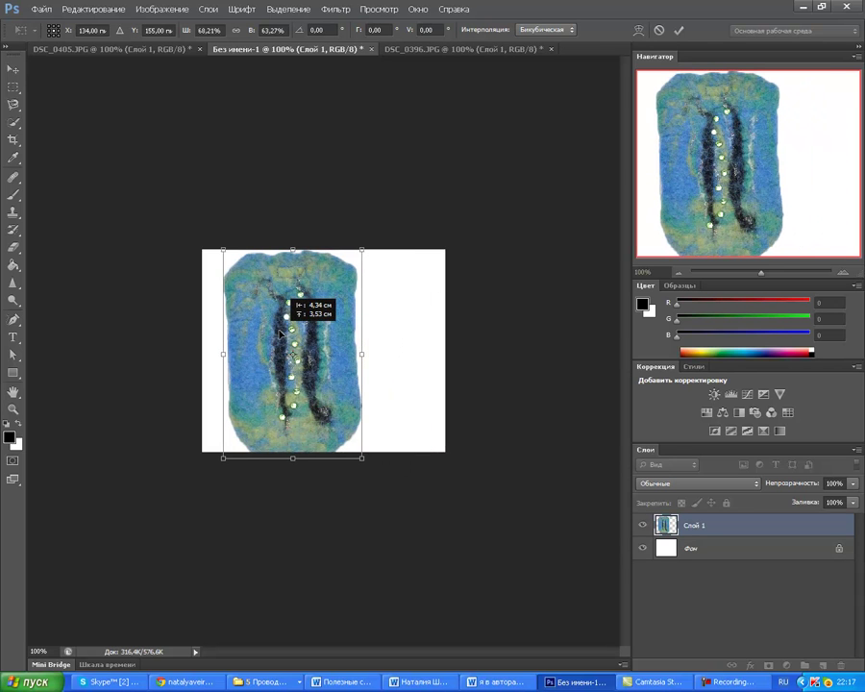
left_click_drag(221, 460, 238, 450)
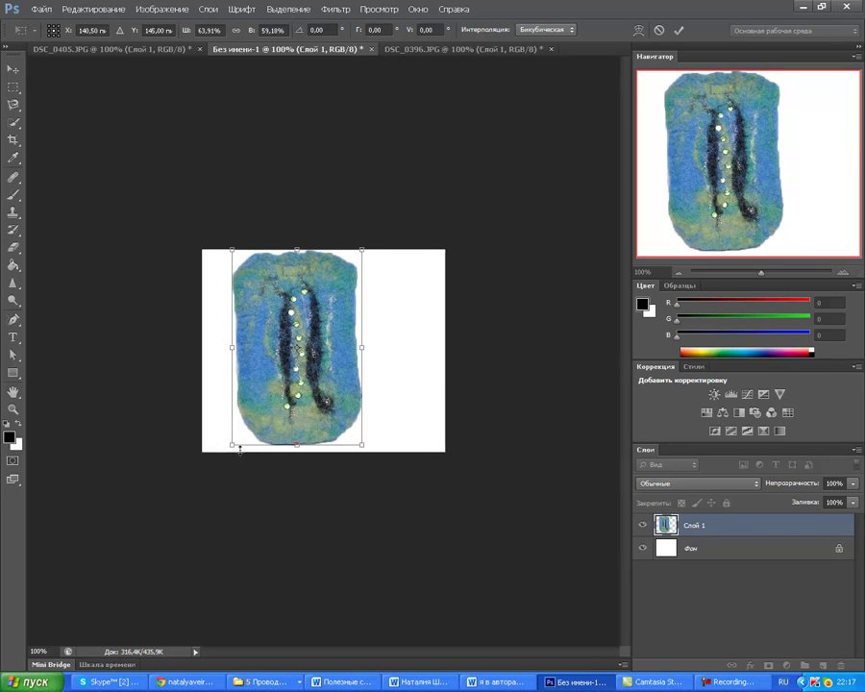
left_click_drag(289, 357, 259, 363)
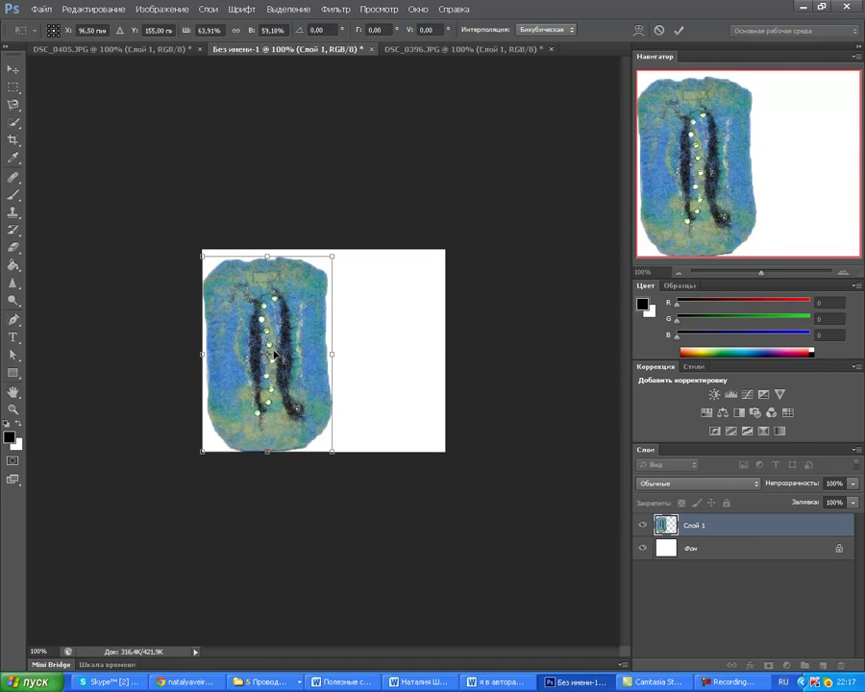
left_click_drag(276, 354, 276, 346)
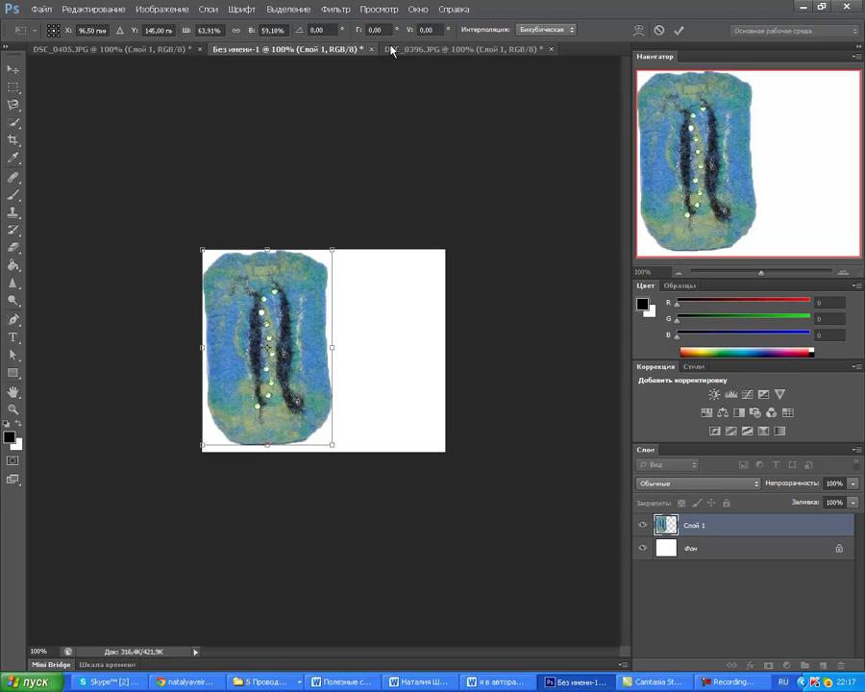
Undock DSC_0405 and re-dock it as the third tab, returning to Без имени-1
left_click(100, 49)
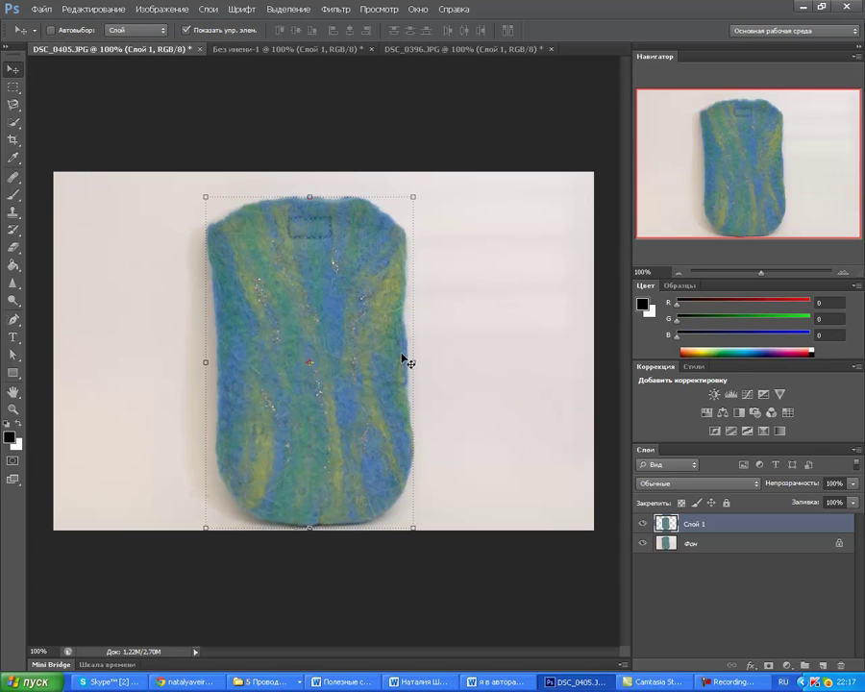
left_click_drag(122, 51, 394, 68)
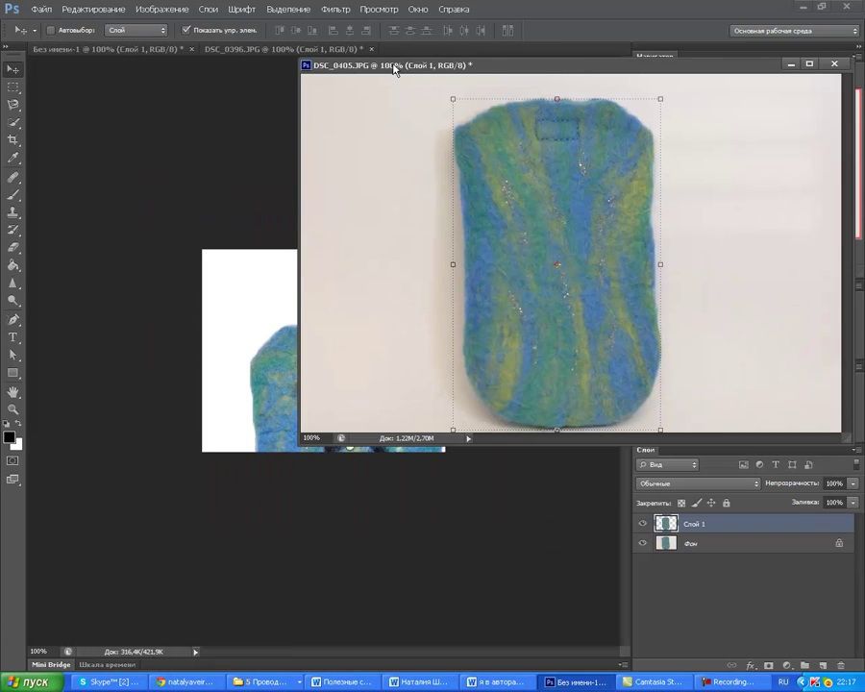
mouse_move(394, 68)
left_mouse_down()
mouse_move(523, 53)
mouse_move(493, 57)
left_mouse_up()
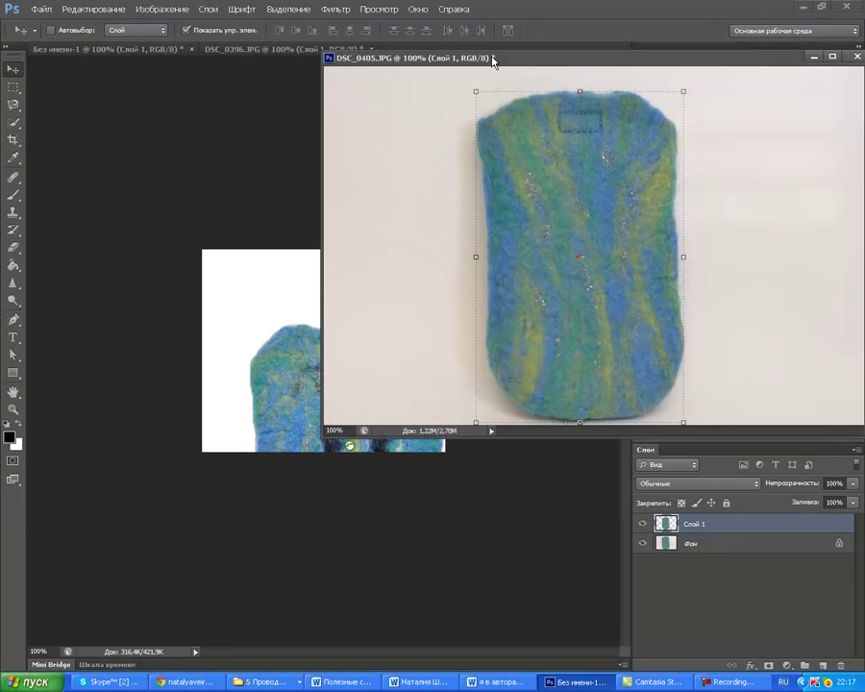
left_click(251, 294)
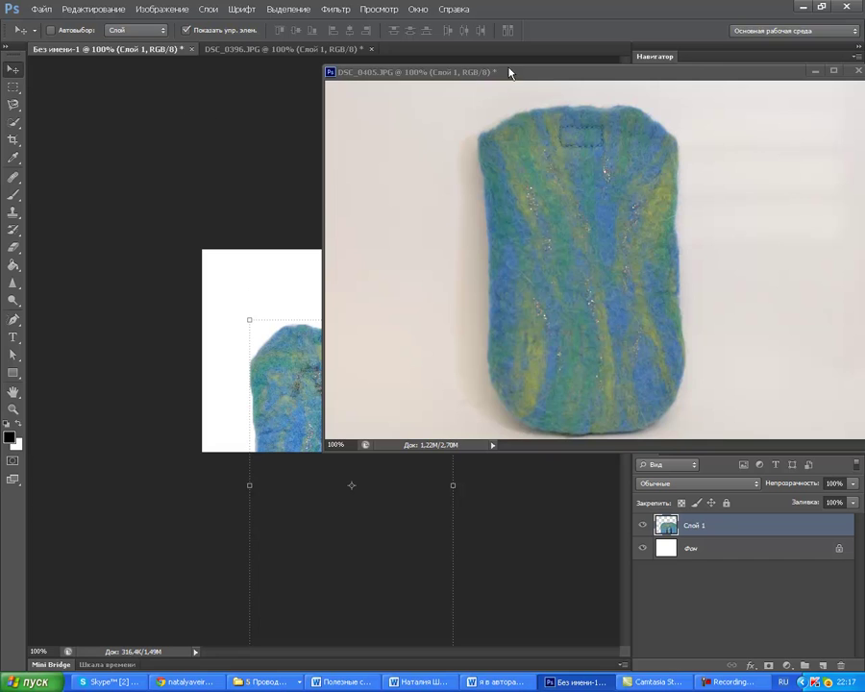
left_click_drag(510, 74, 508, 43)
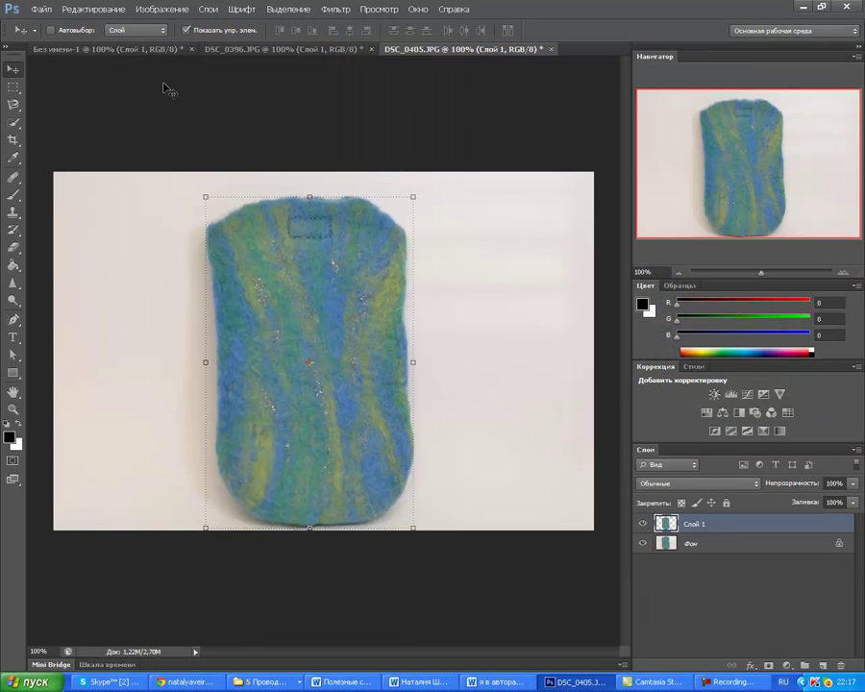
left_click(104, 49)
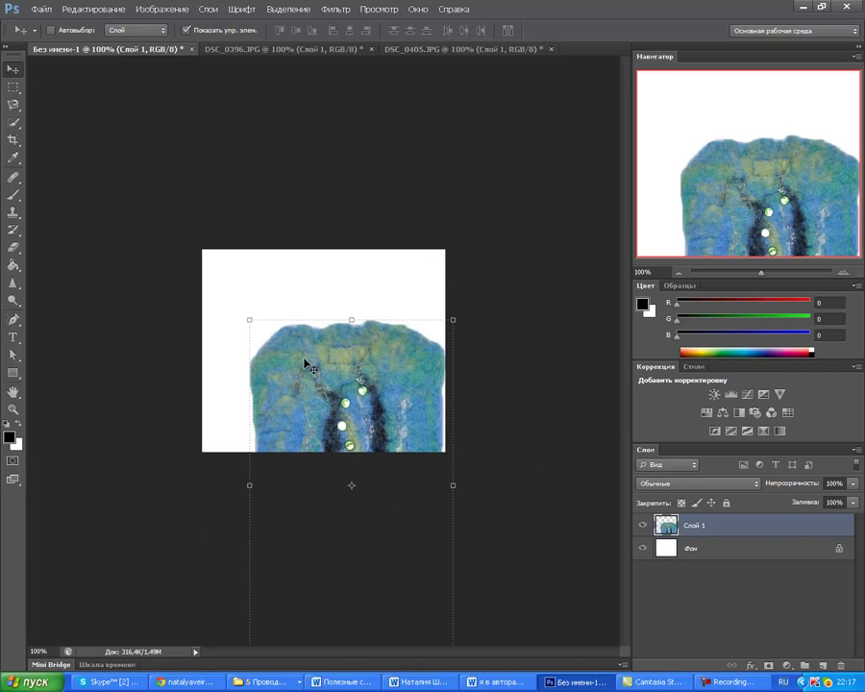
Scale the beaded case to about 58% and place it at the left of the canvas
mouse_move(248, 325)
left_mouse_down()
mouse_move(302, 438)
mouse_move(396, 565)
mouse_move(314, 440)
mouse_move(282, 355)
left_mouse_up()
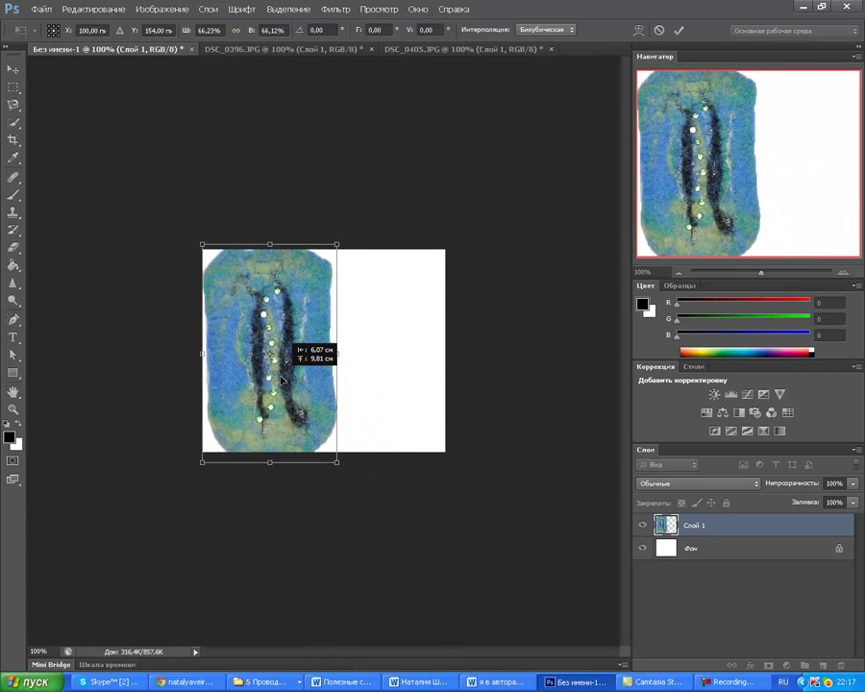
left_click_drag(337, 313, 327, 330)
left_click_drag(270, 402, 270, 320)
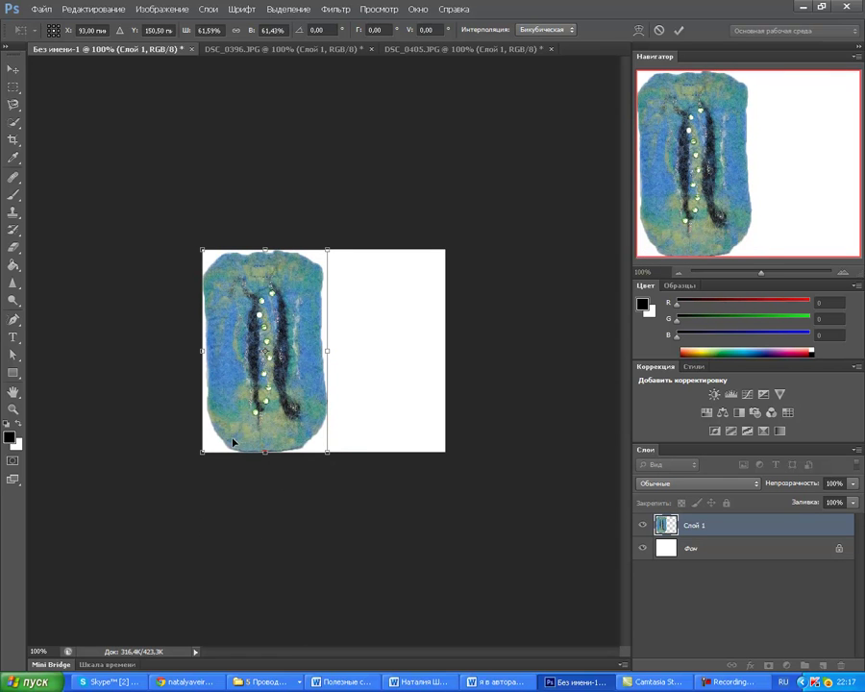
left_click_drag(202, 451, 210, 441)
mouse_move(252, 352)
left_mouse_down()
mouse_move(242, 361)
mouse_move(247, 355)
left_mouse_up()
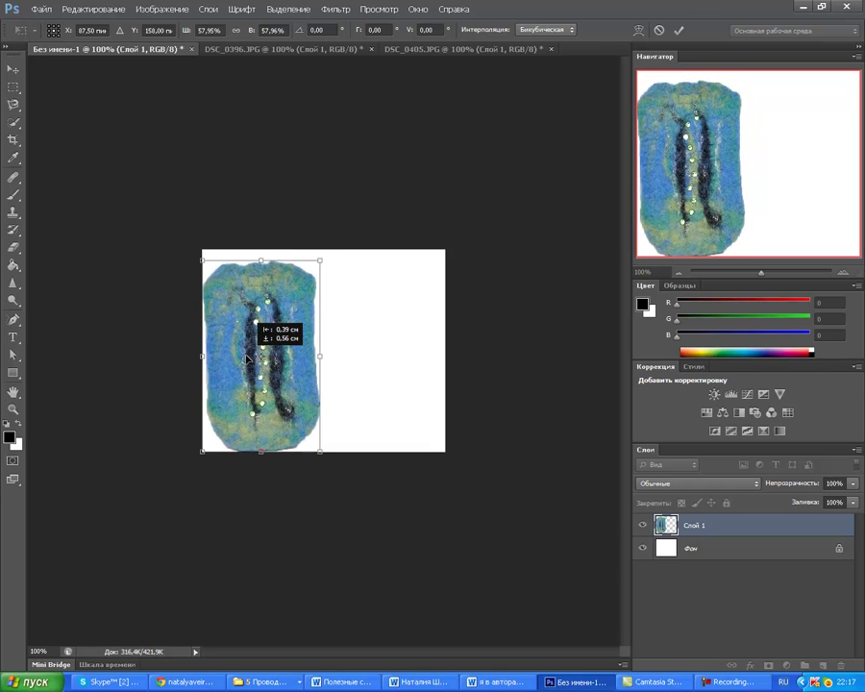
left_click_drag(247, 355, 248, 355)
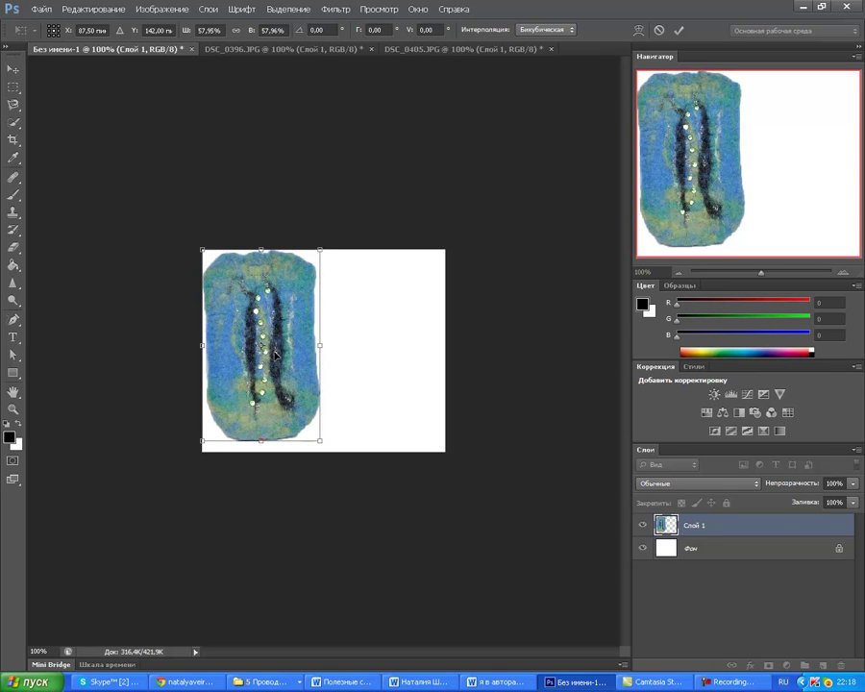
key("Return")
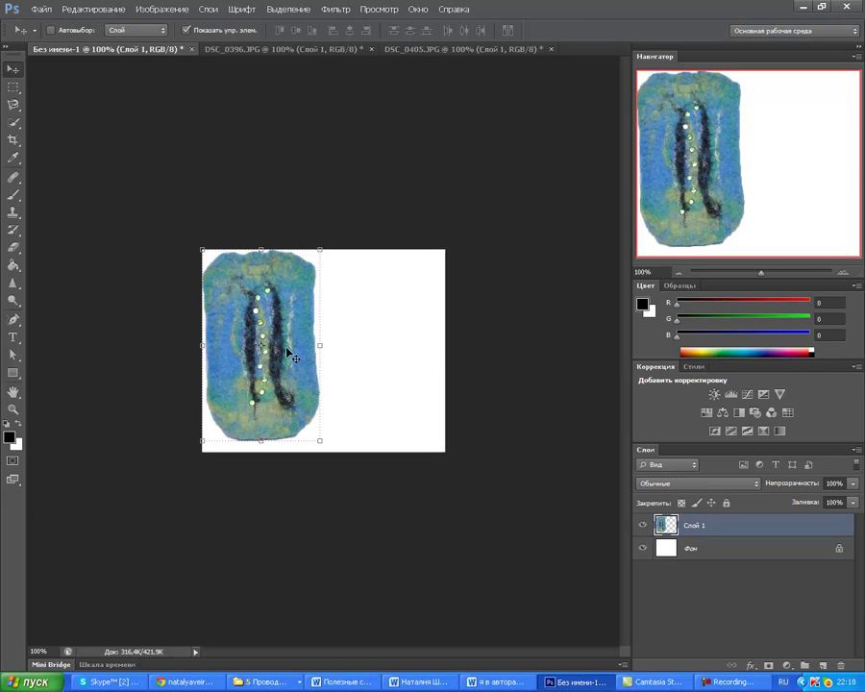
Float the DSC_0405.JPG striped-case photo in its own window beside the untitled document
left_click(280, 49)
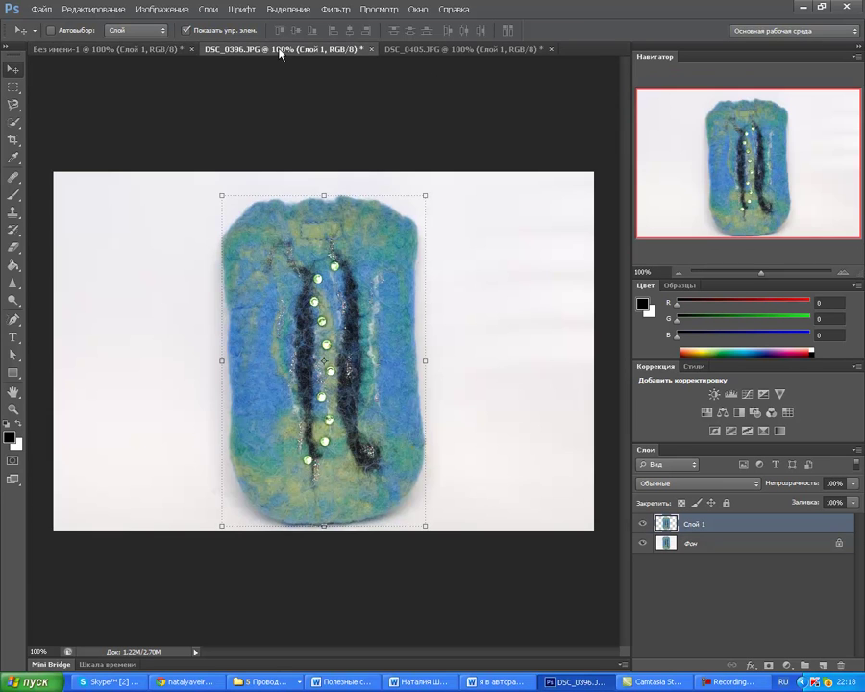
left_click(423, 49)
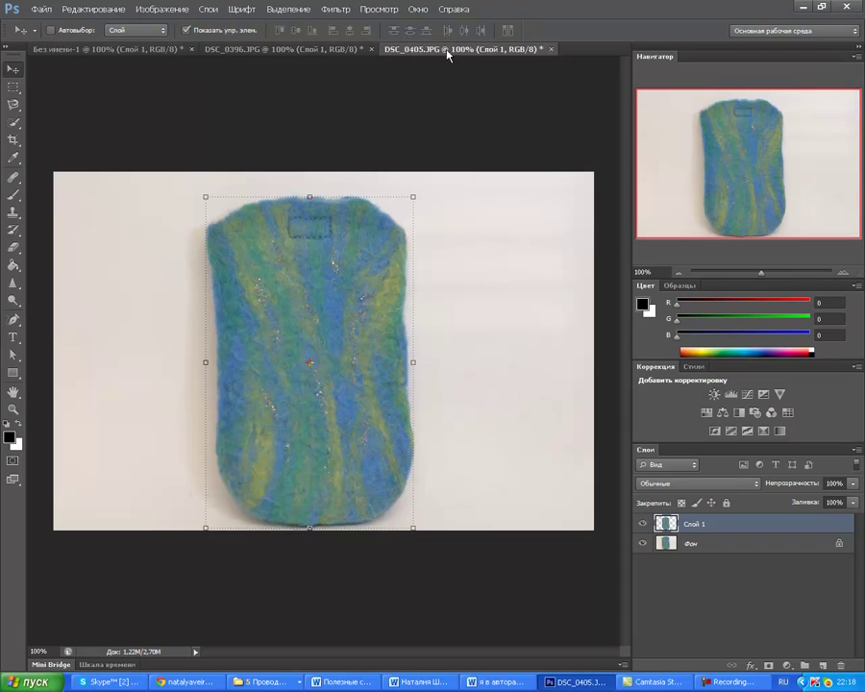
left_click_drag(440, 50, 462, 92)
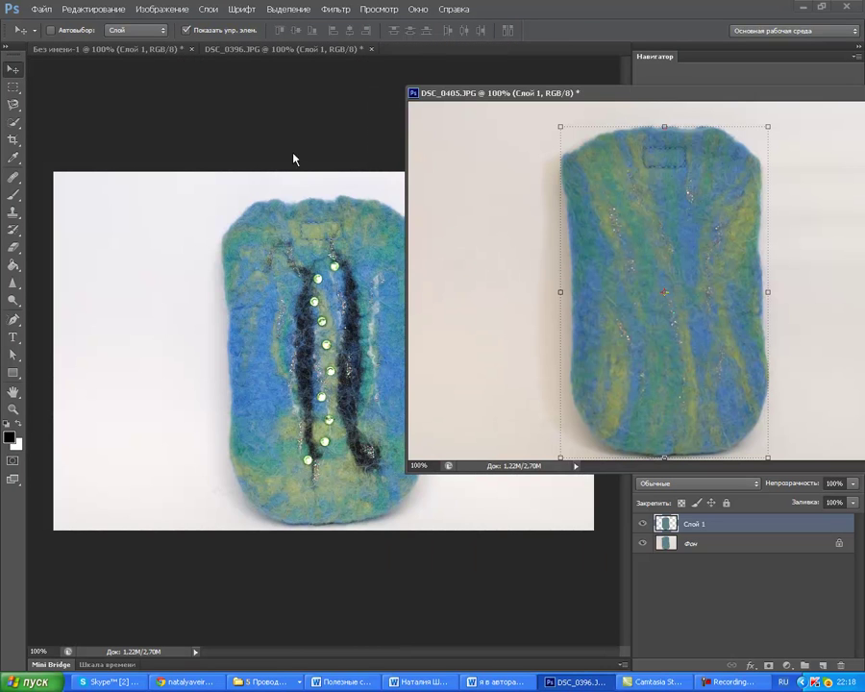
left_click(128, 50)
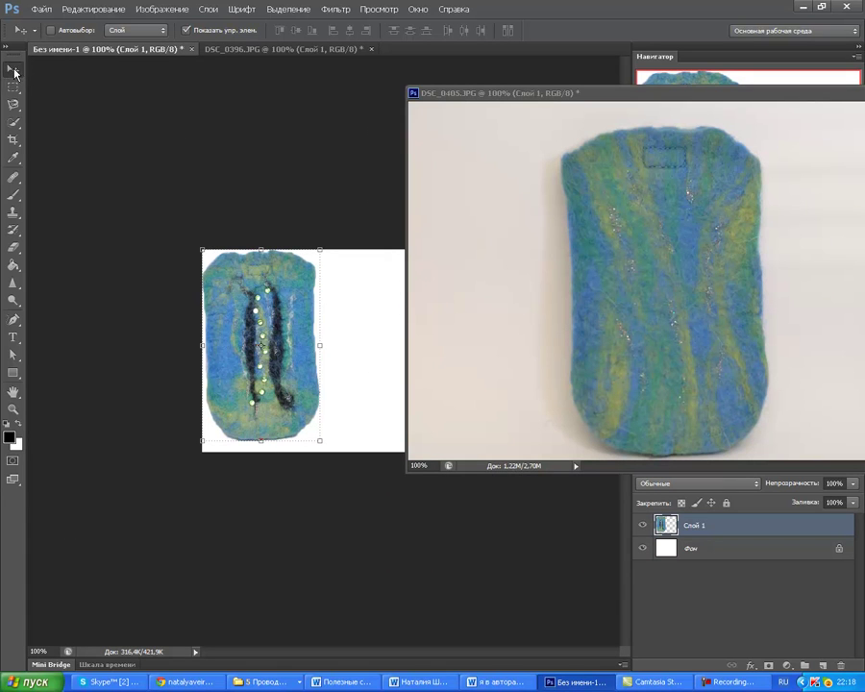
Drag the striped case into Без имени-1 as a new layer, then redock its window
left_click(607, 277)
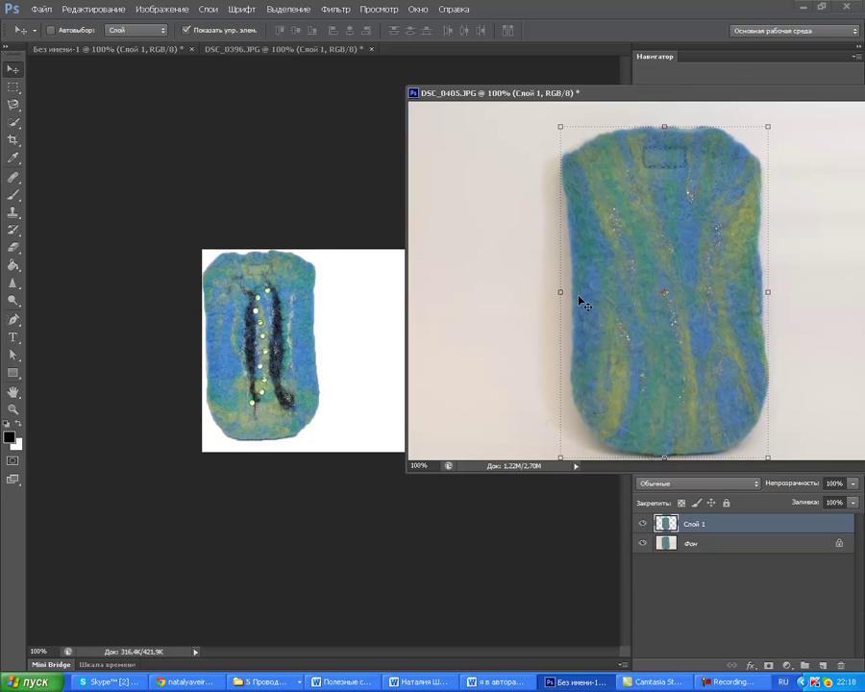
left_click_drag(618, 312, 380, 475)
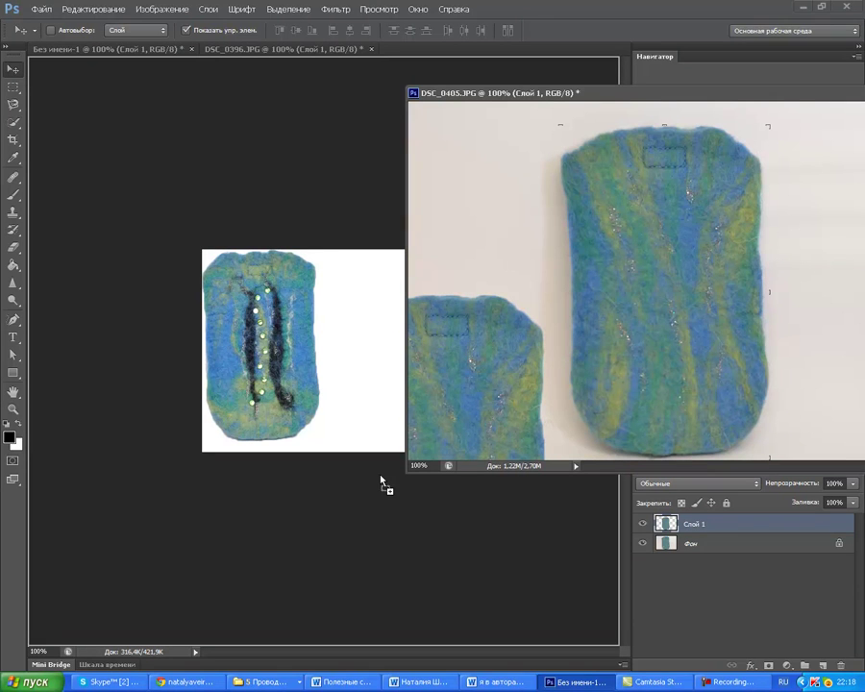
left_click_drag(381, 480, 383, 478)
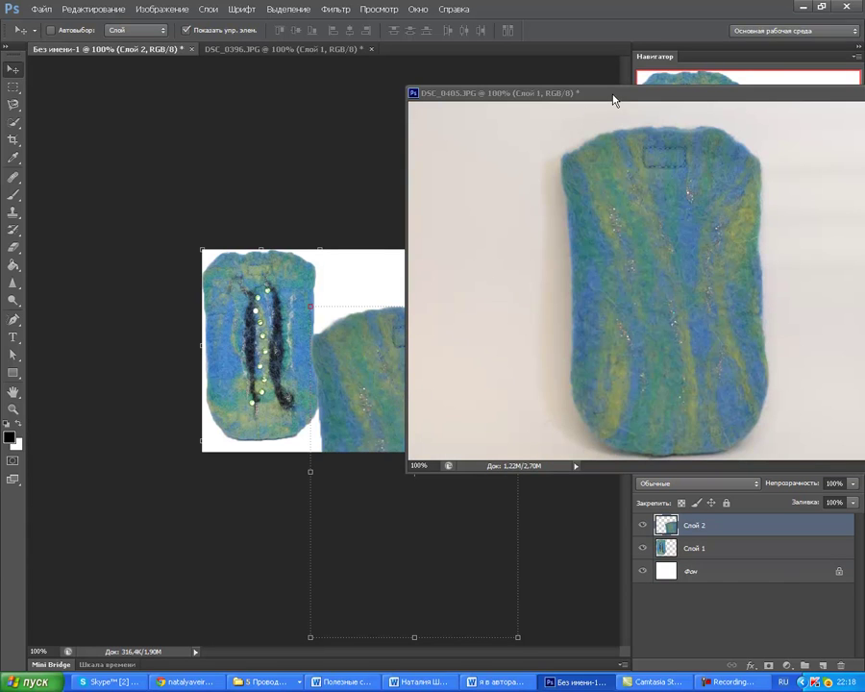
left_click_drag(615, 99, 582, 56)
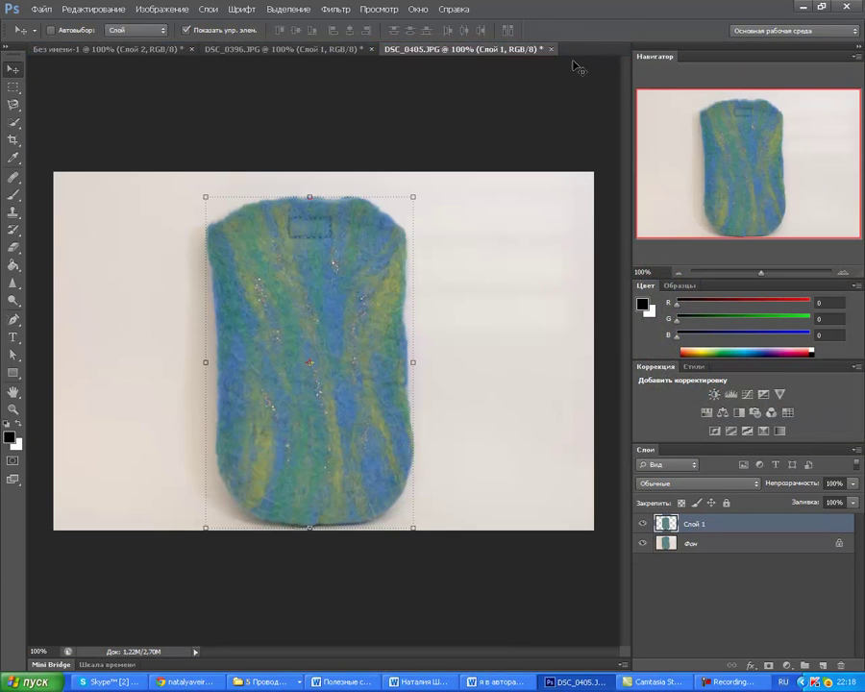
Scale Слой 2's striped case to about 56.5% and place it right of the beaded case
left_click(111, 50)
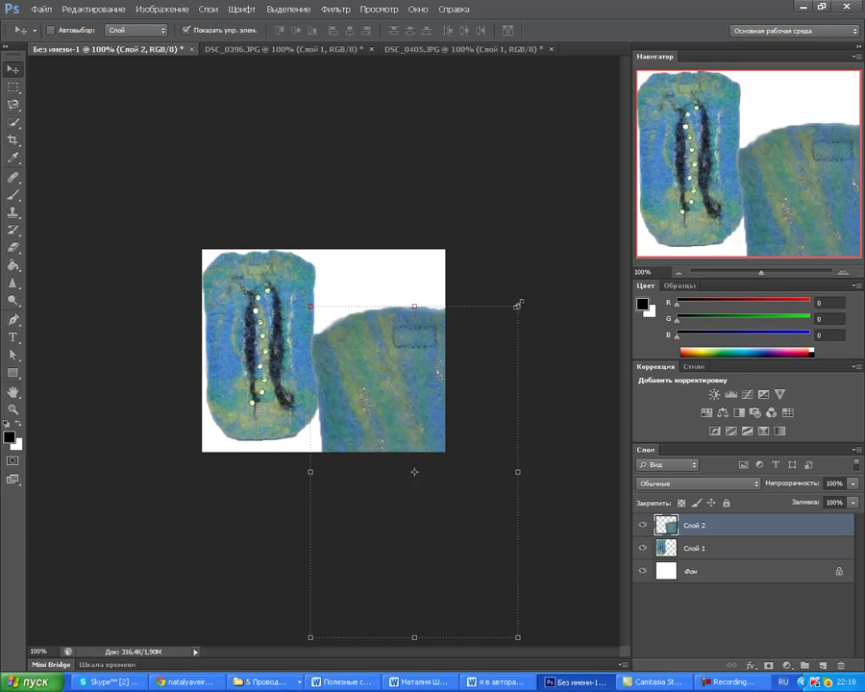
left_click_drag(519, 306, 460, 399)
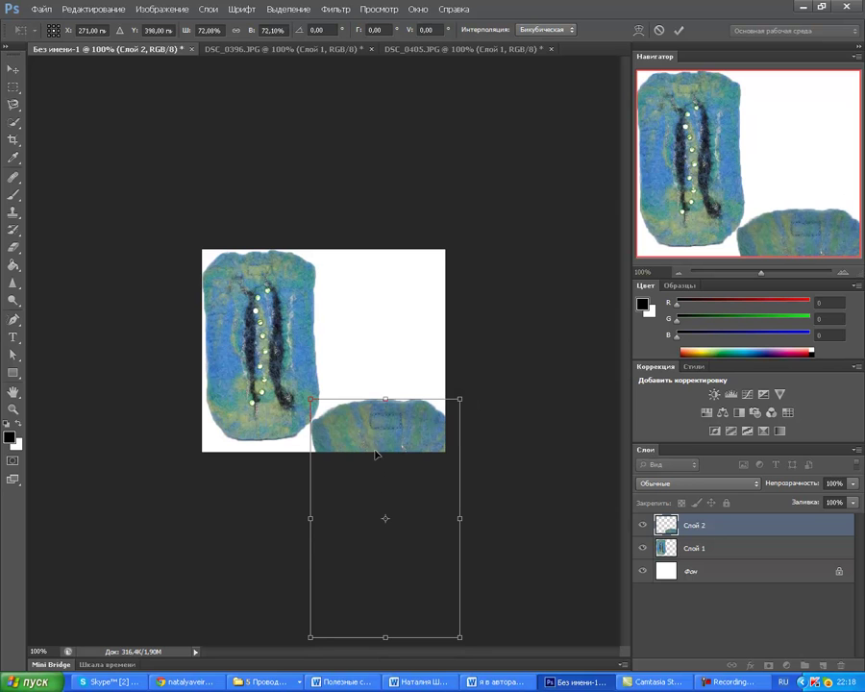
left_click_drag(375, 461, 384, 334)
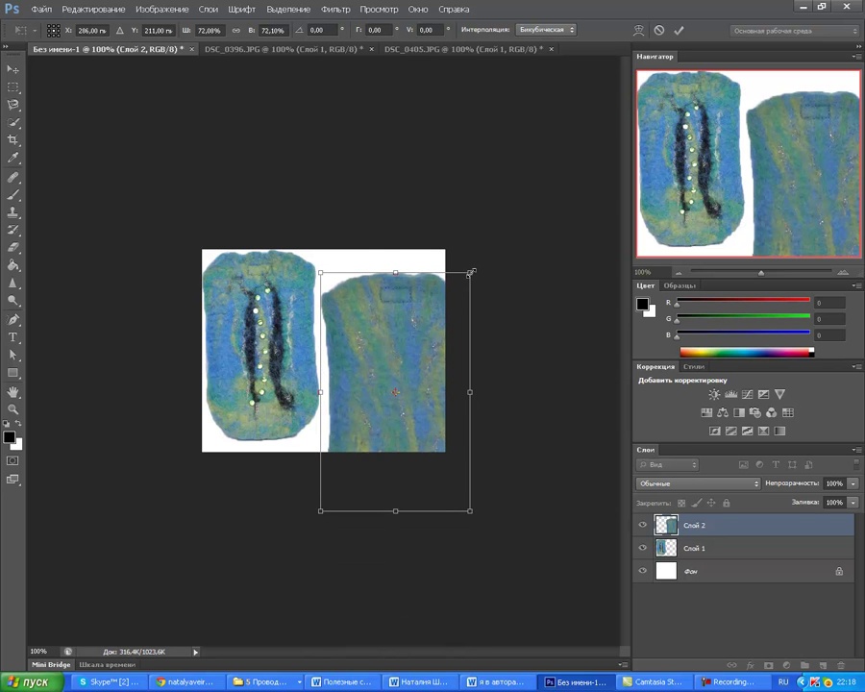
left_click_drag(469, 273, 428, 333)
left_click_drag(386, 409, 371, 336)
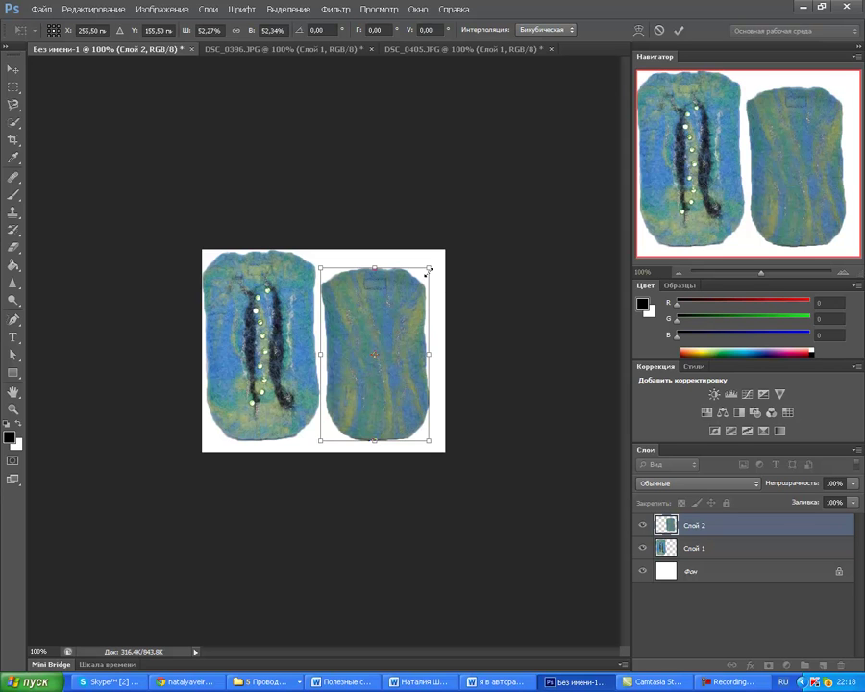
left_click_drag(429, 268, 436, 253)
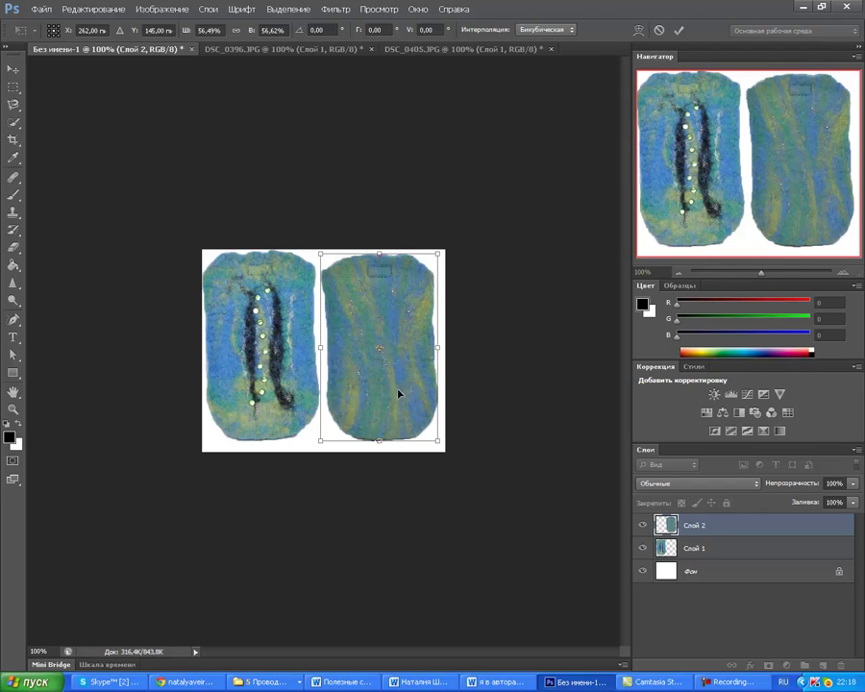
key("Return")
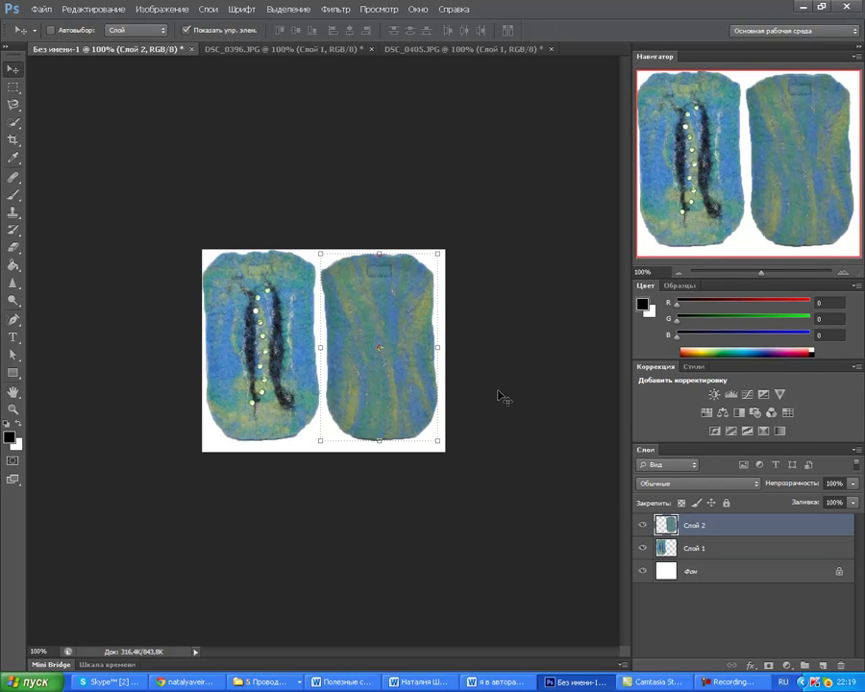
Rotate the striped case about 1.01°, then make the beaded Слой 1 active
left_click(449, 245)
left_click_drag(449, 246, 445, 243)
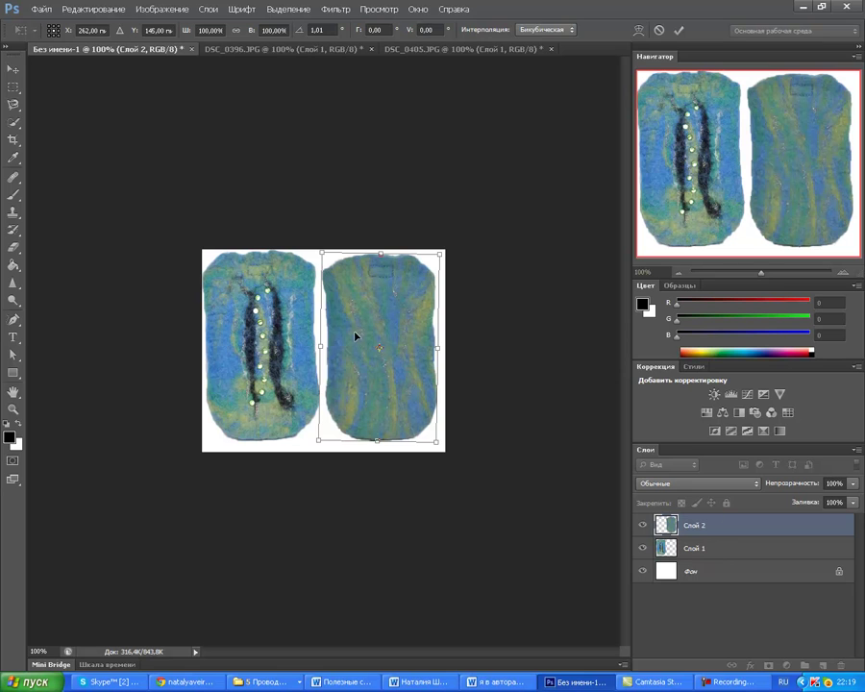
key("Return")
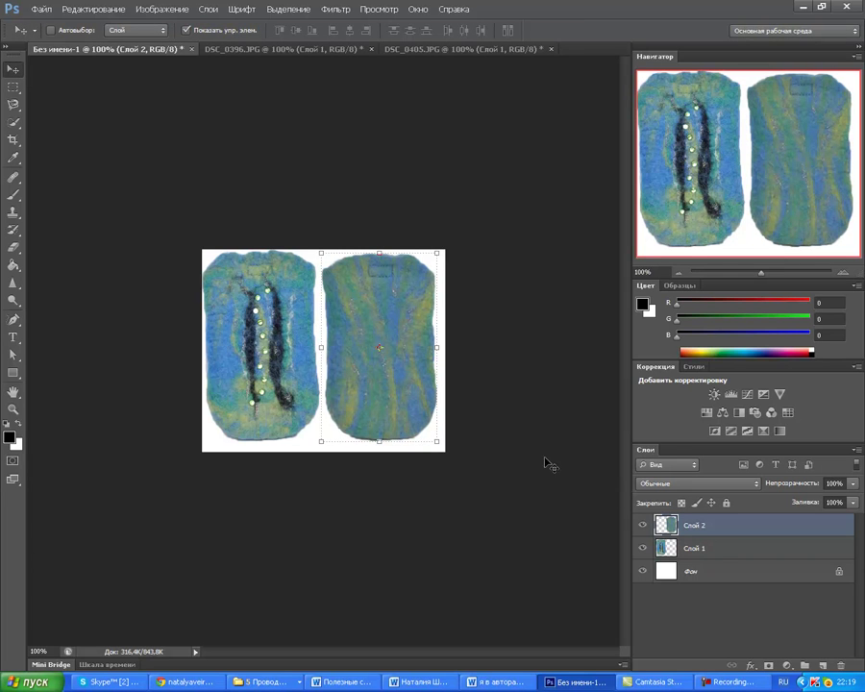
left_click(716, 554)
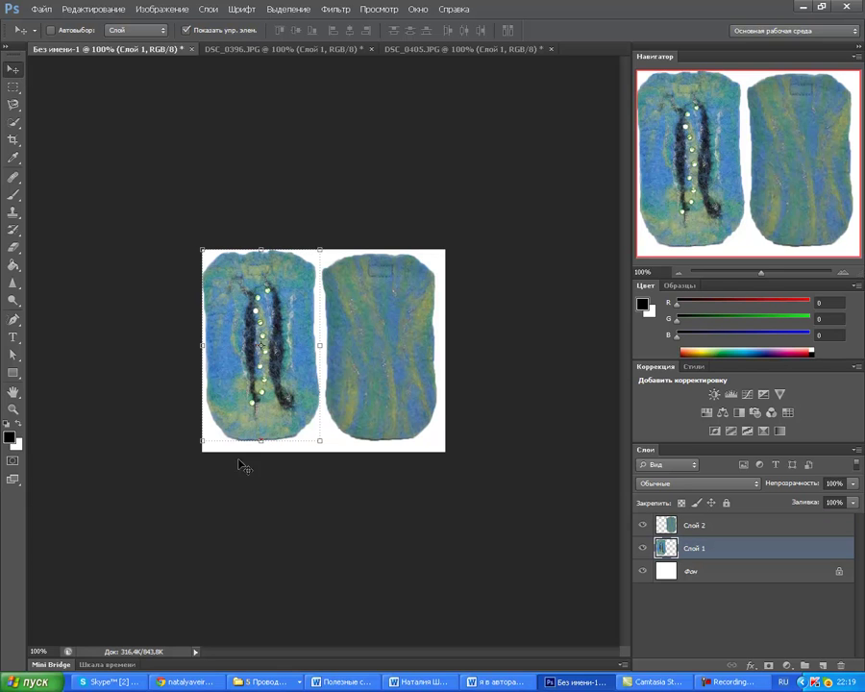
Tilt the beaded case about 2°, scale it to 98%, and nudge it slightly right
left_click(195, 449)
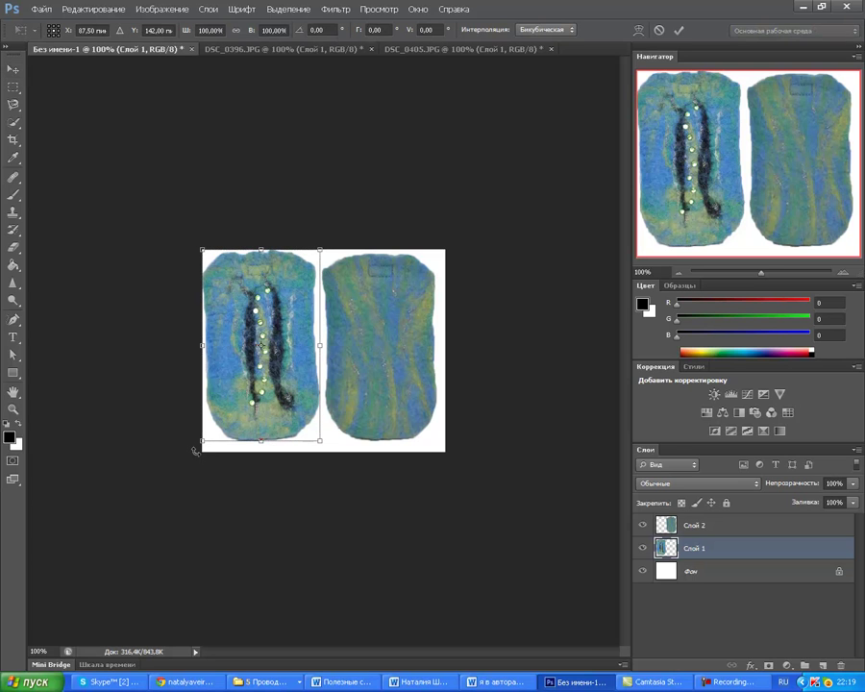
left_click_drag(194, 453, 192, 446)
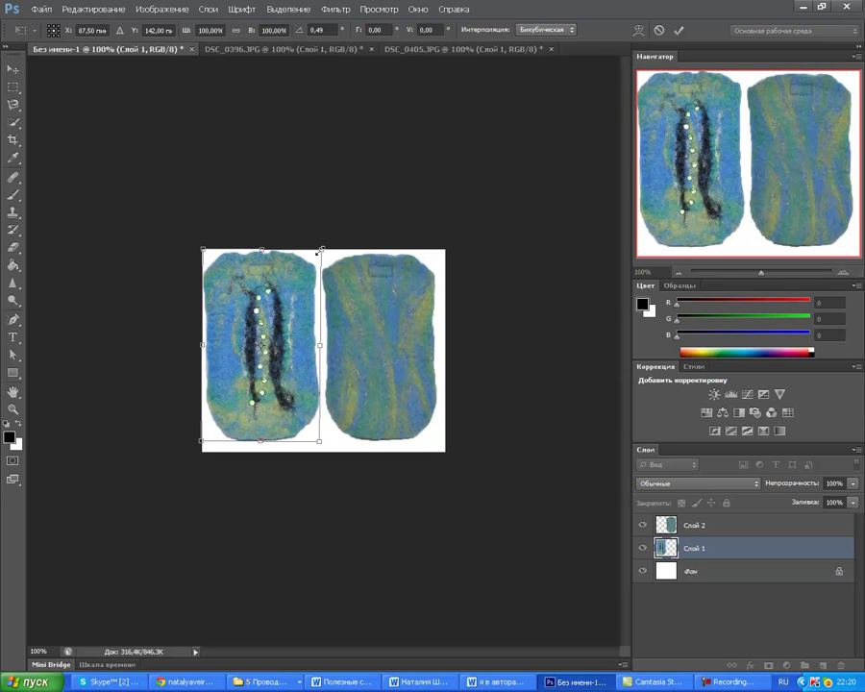
left_click_drag(320, 249, 318, 254)
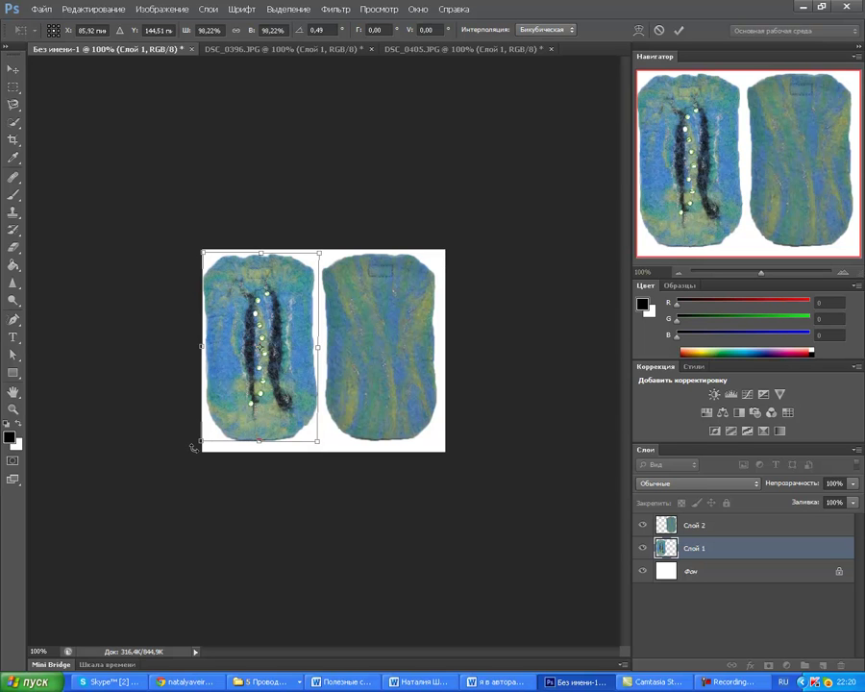
left_click_drag(189, 448, 187, 450)
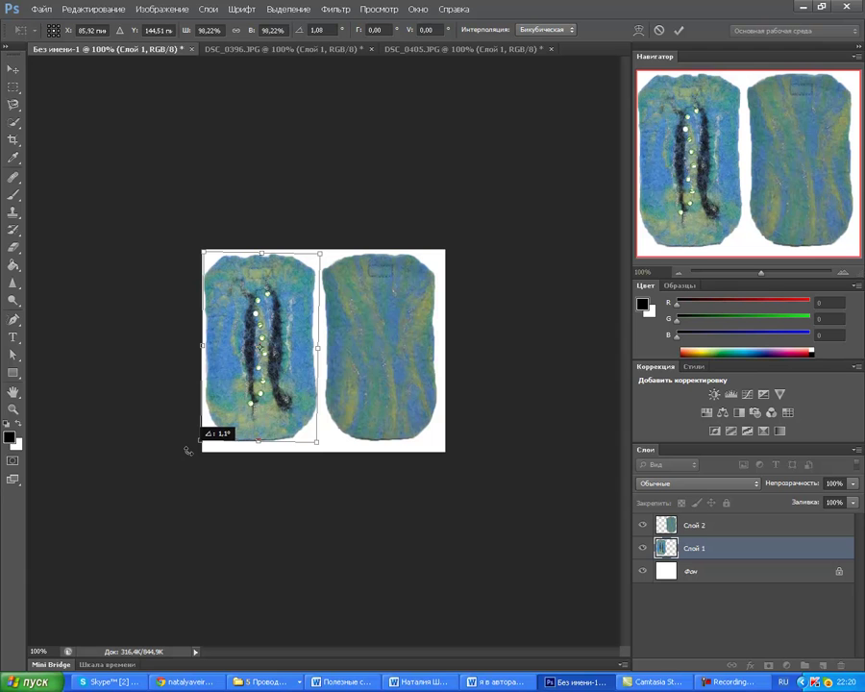
left_click_drag(188, 449, 184, 450)
key("Return")
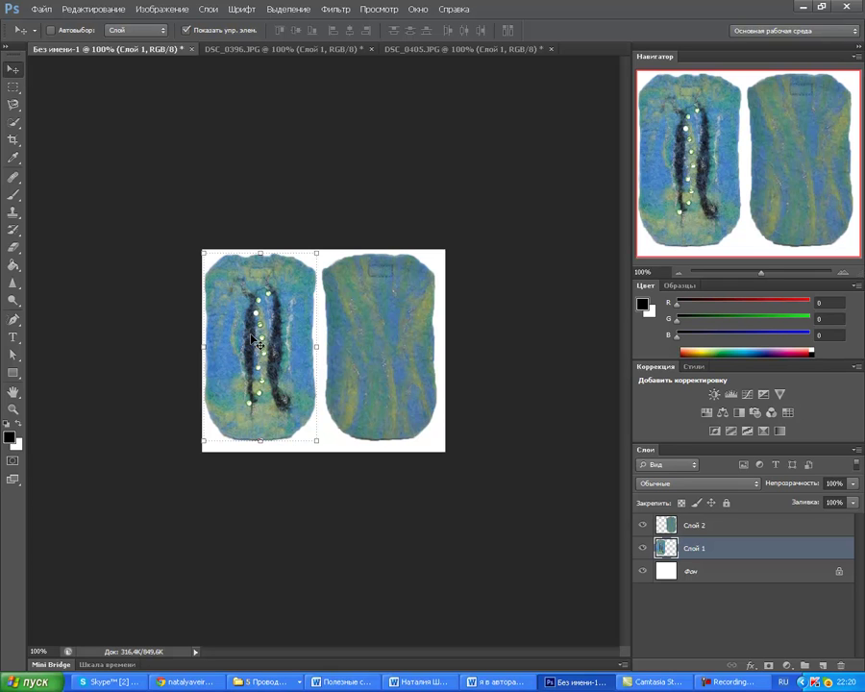
left_click_drag(250, 338, 258, 338)
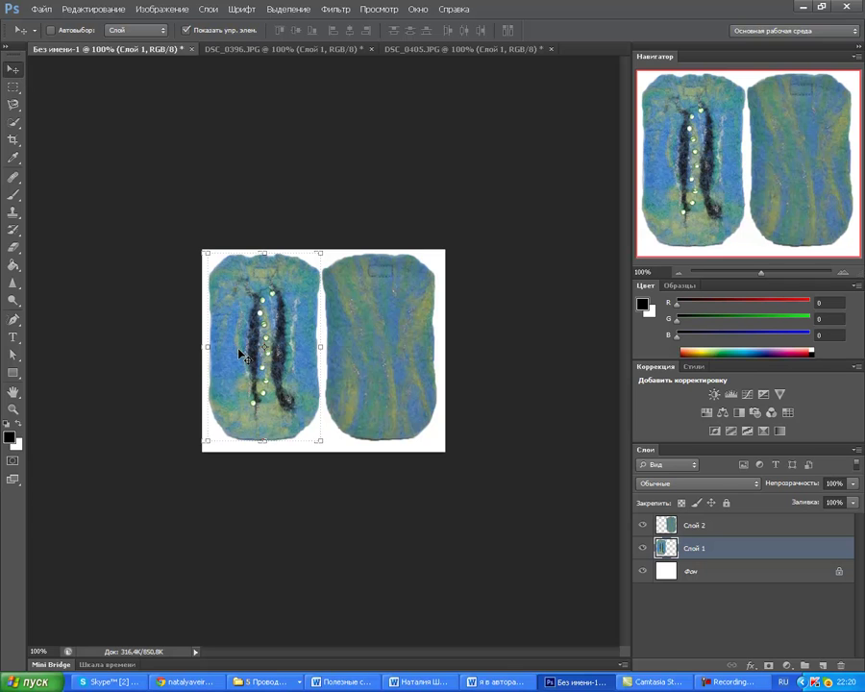
left_click(714, 524)
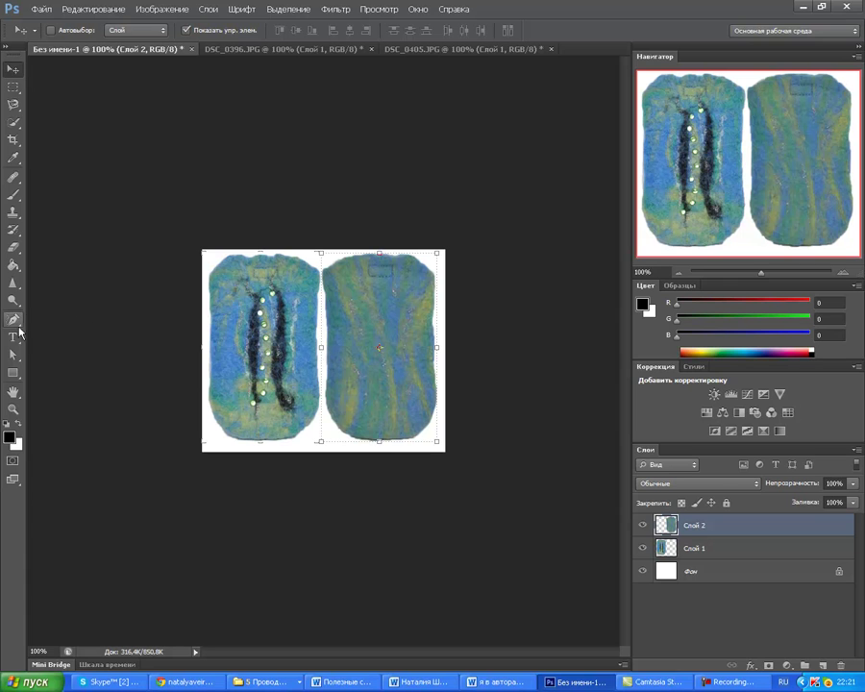
Type 'NatalyHandmade' in Brush Script Std 30 pt with the horizontal Type tool
left_click(15, 339)
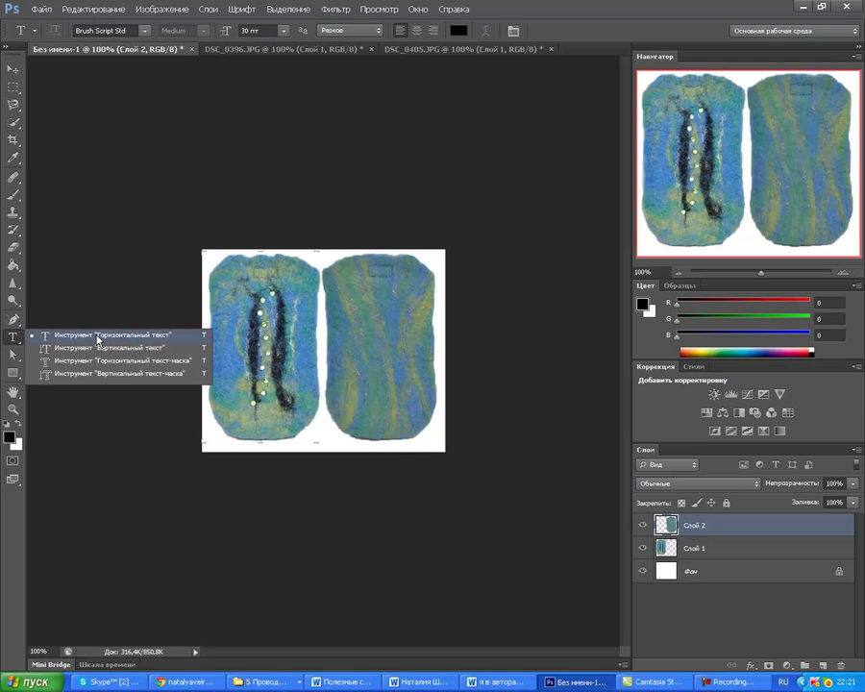
left_click(121, 333)
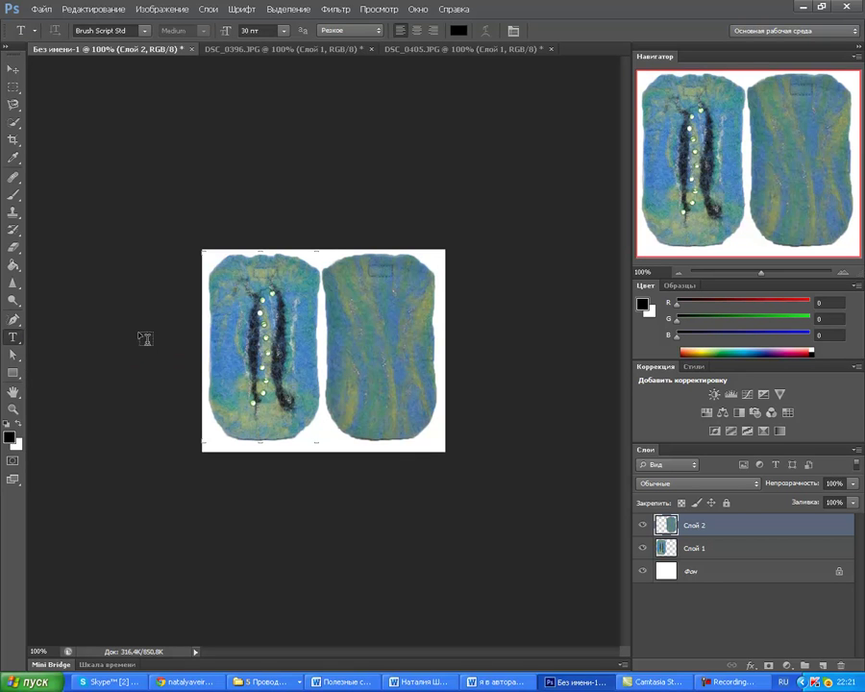
left_click(244, 419)
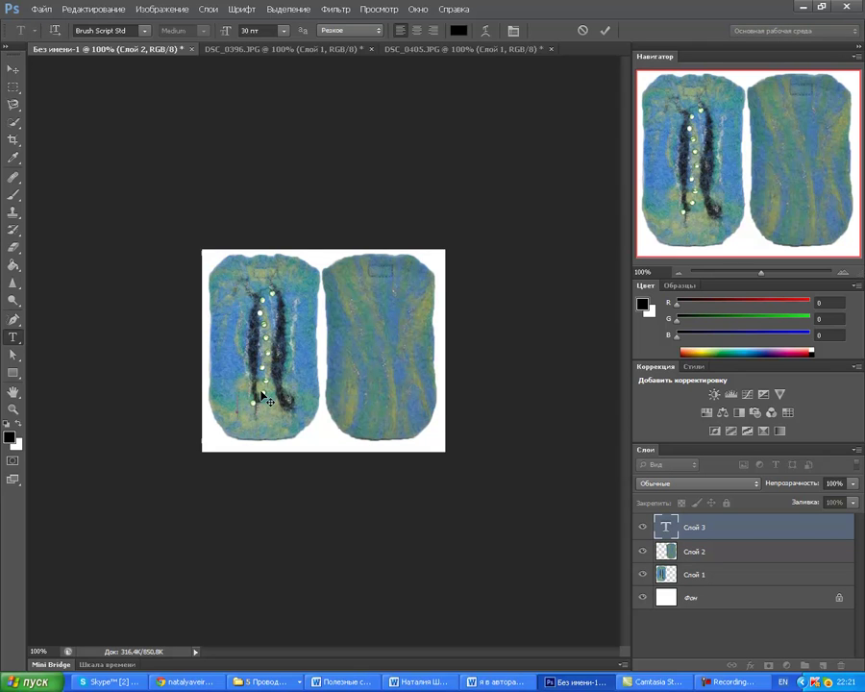
type("Nataly")
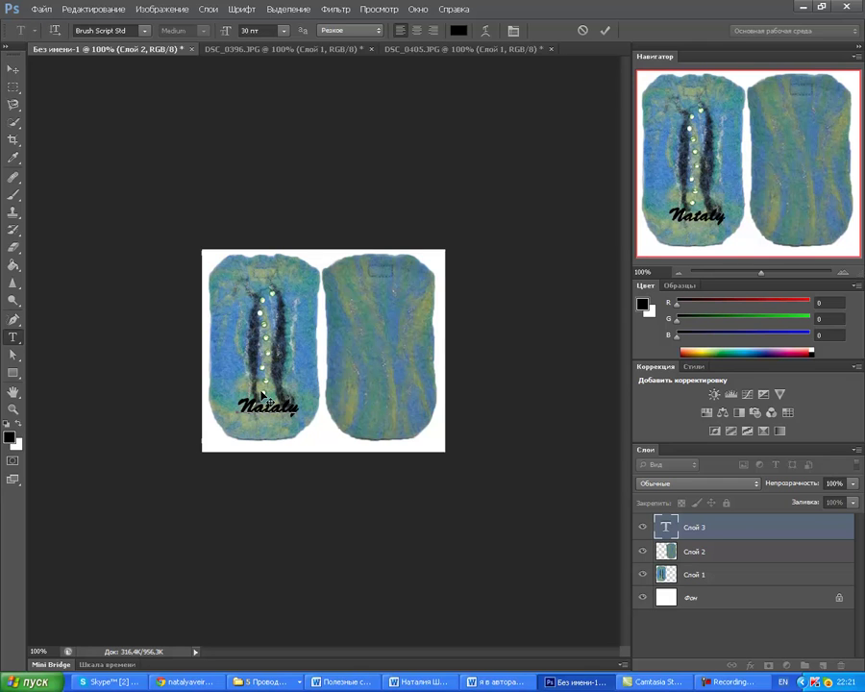
type("Handmad")
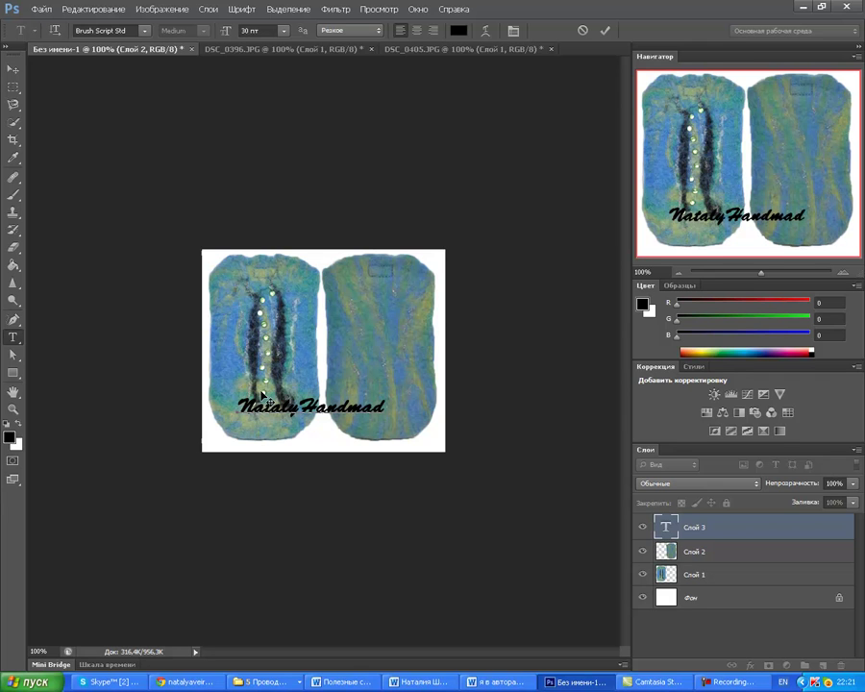
type("e")
Try a 36 pt size for the watermark in the Character panel
left_click(515, 32)
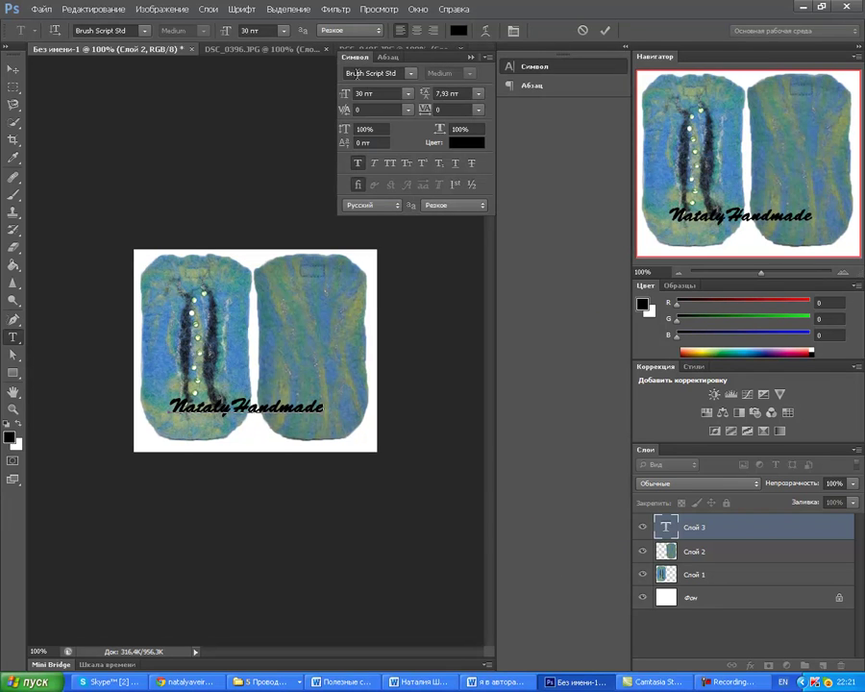
left_click(408, 93)
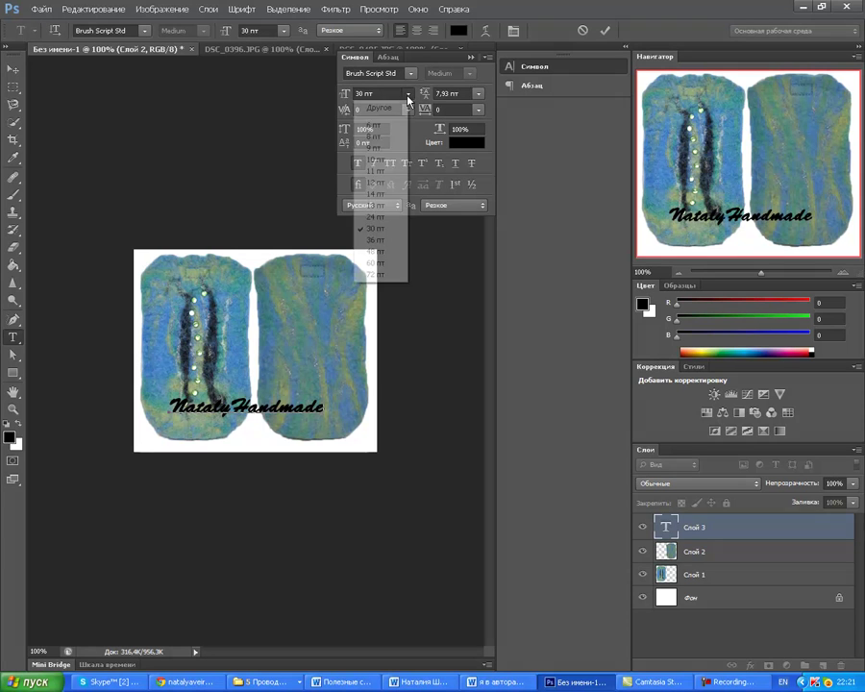
left_click(381, 240)
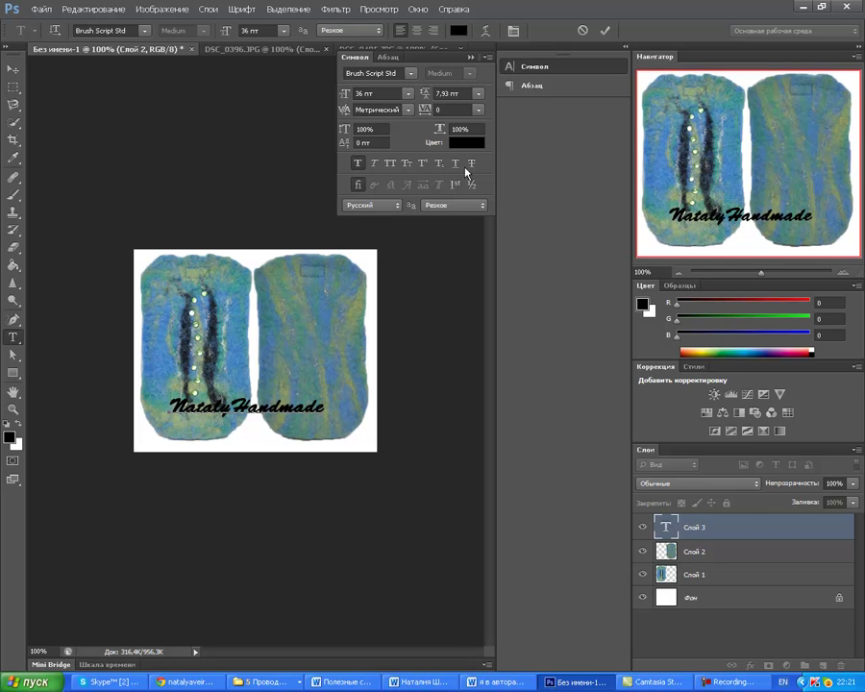
left_click(471, 56)
left_click(538, 281)
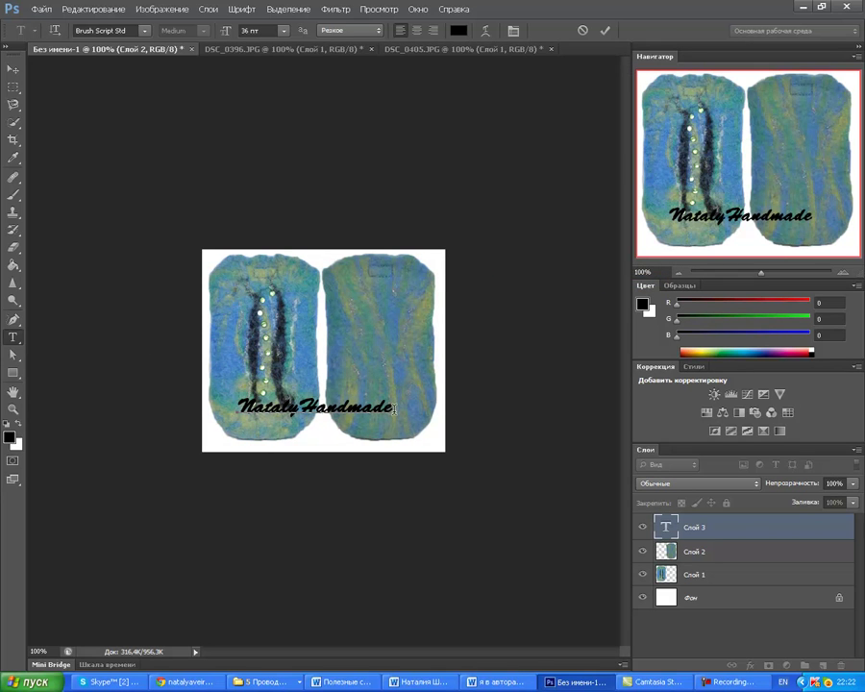
Select the NatalyHandmade text, settle it at 30 pt after 36 pt, and commit it
left_click_drag(394, 408, 237, 408)
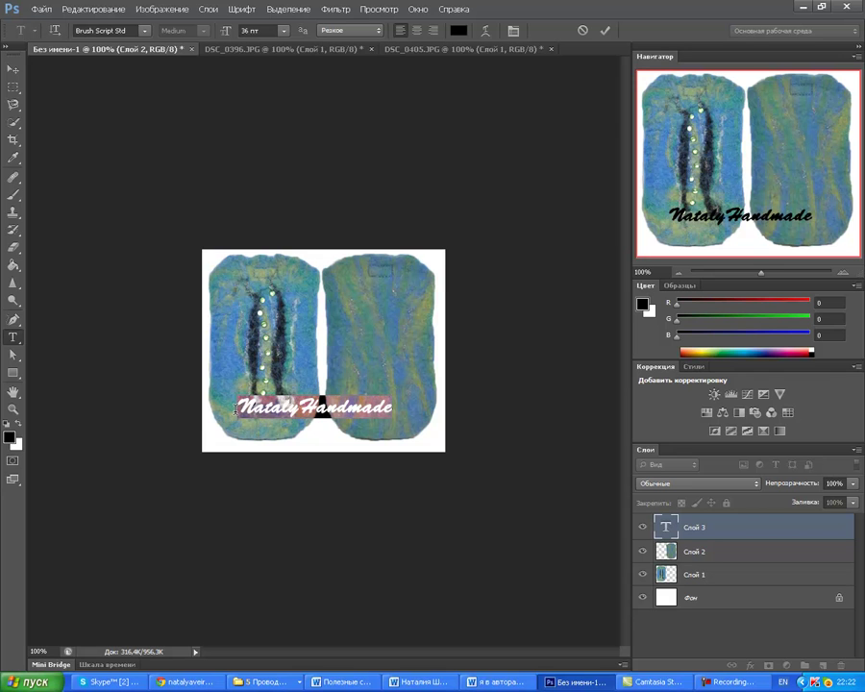
left_click(513, 30)
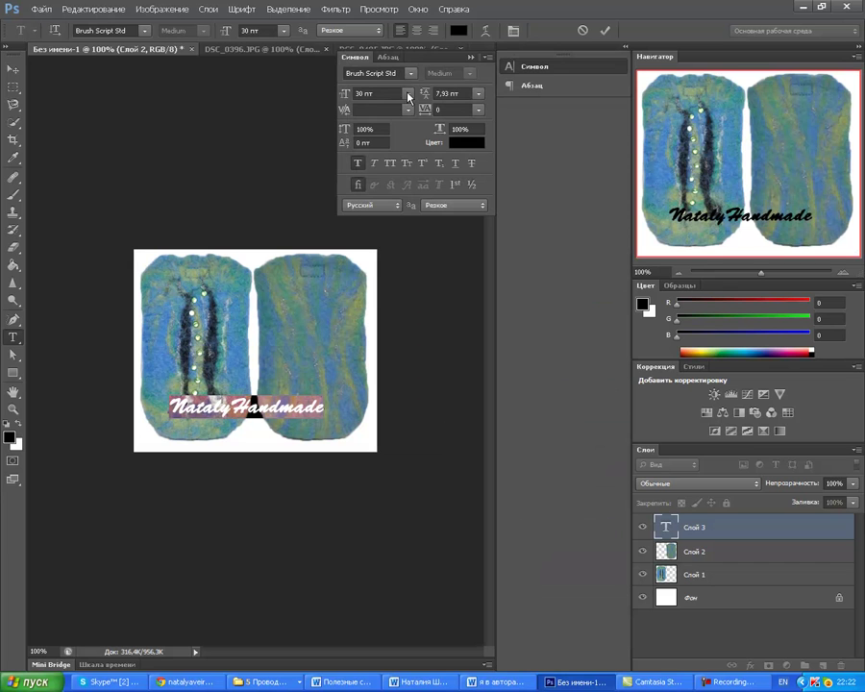
left_click(408, 96)
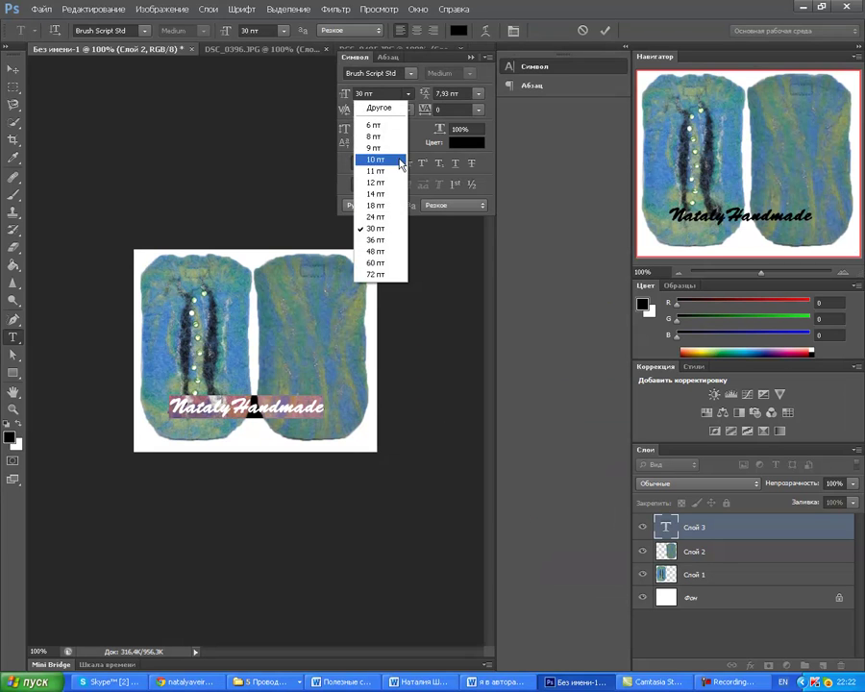
left_click(397, 241)
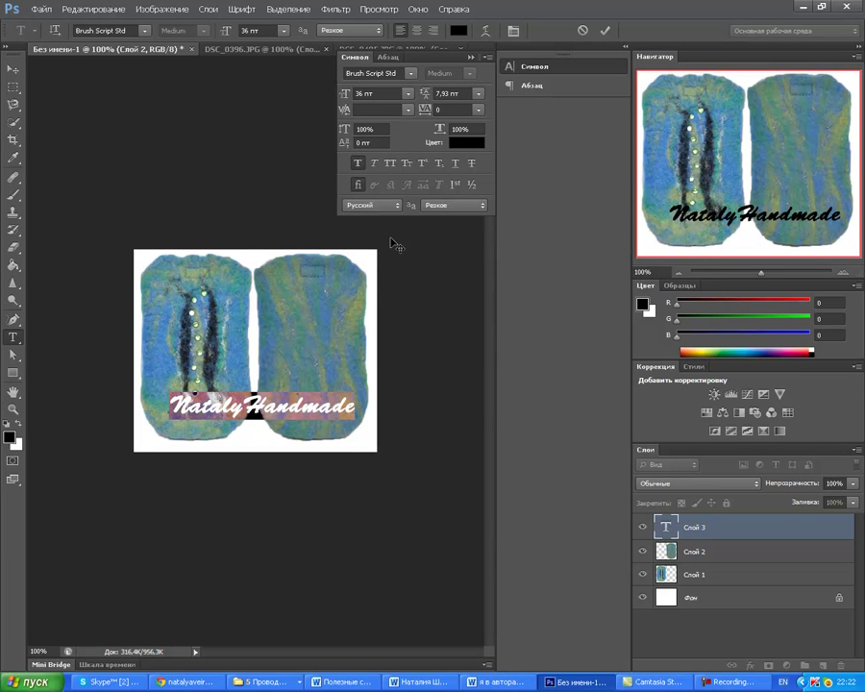
left_click(408, 94)
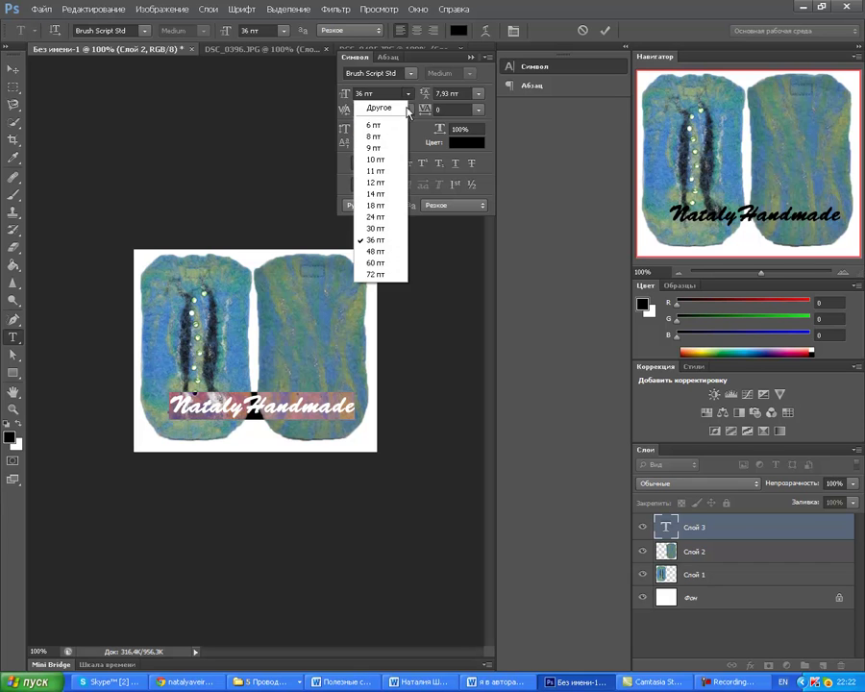
left_click(394, 228)
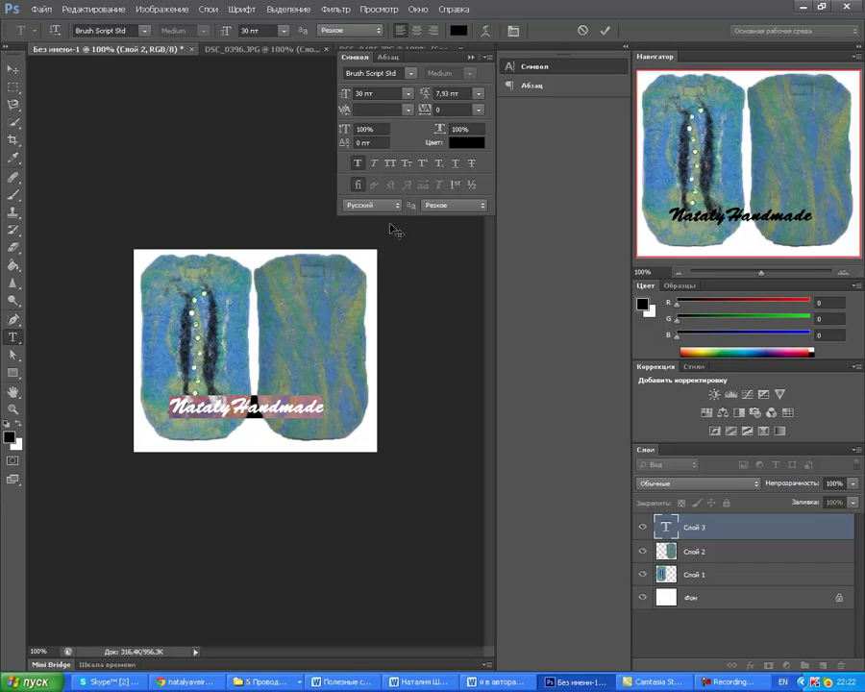
left_click(487, 57)
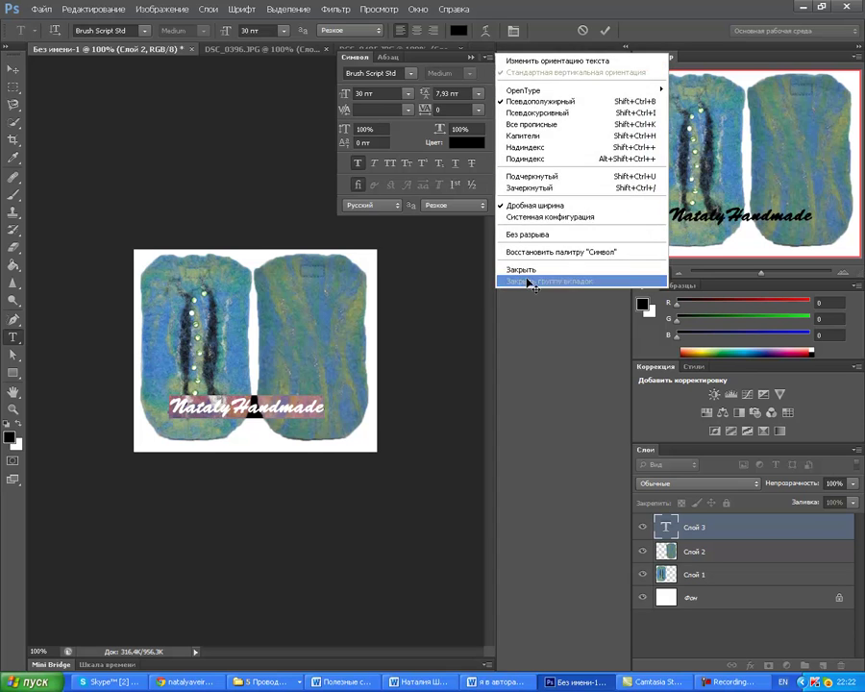
left_click(528, 282)
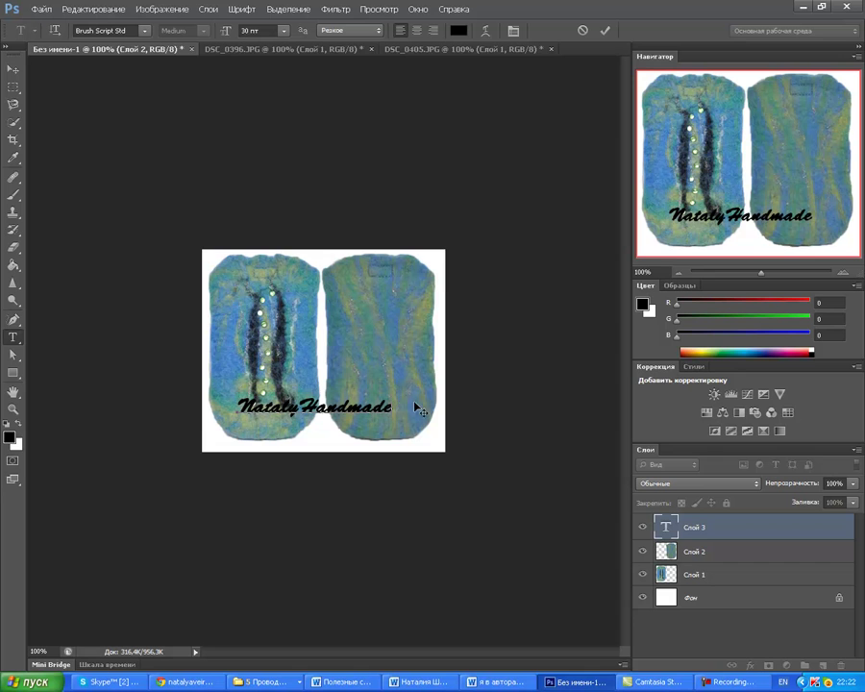
left_click(605, 30)
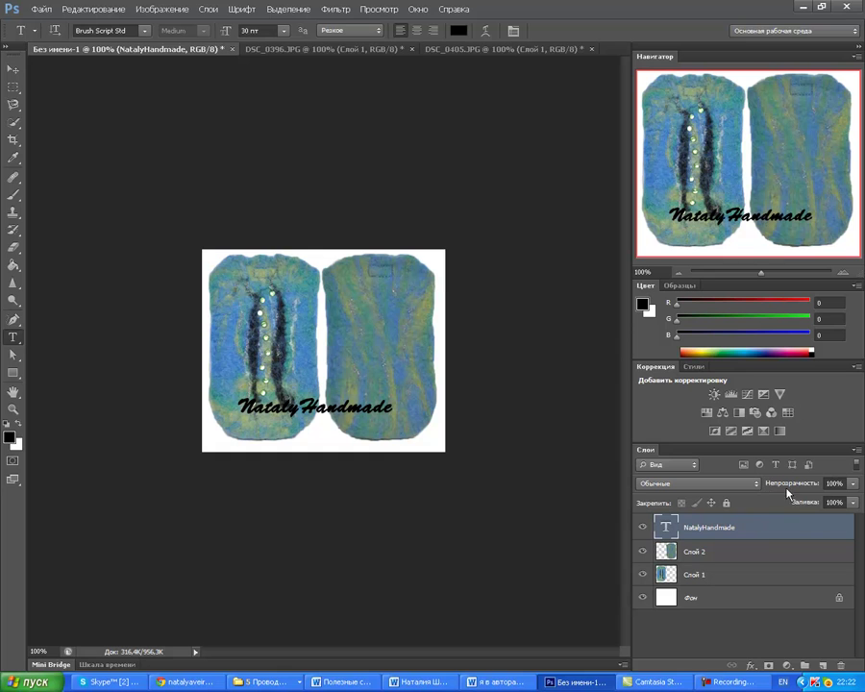
Drag the NatalyHandmade layer's Opacity slider down to 34%
left_click(852, 484)
left_click_drag(855, 502, 814, 501)
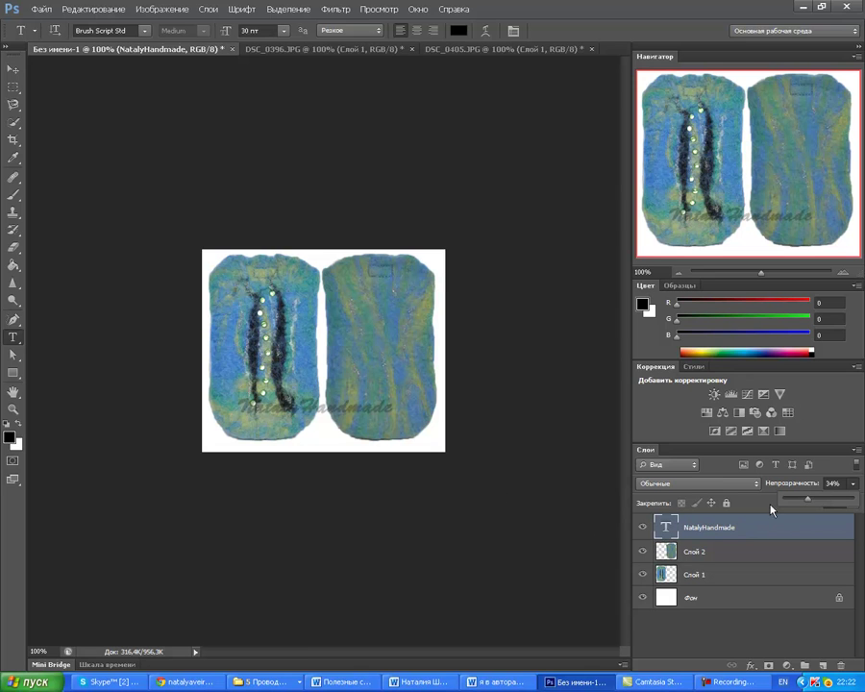
left_click(772, 509)
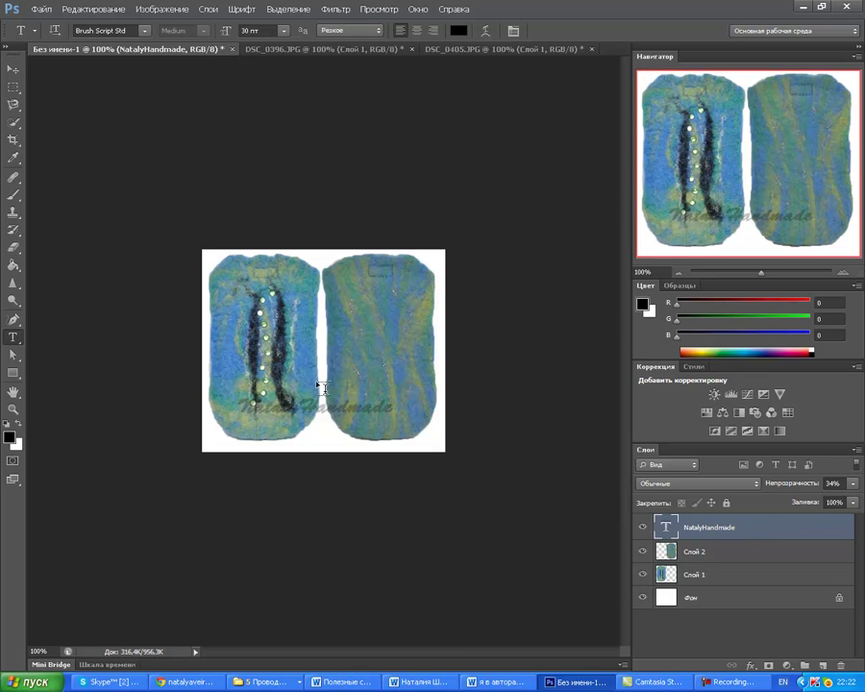
Move the NatalyHandmade watermark slightly lower and right, confirming with a Ctrl+T transform
left_click(10, 72)
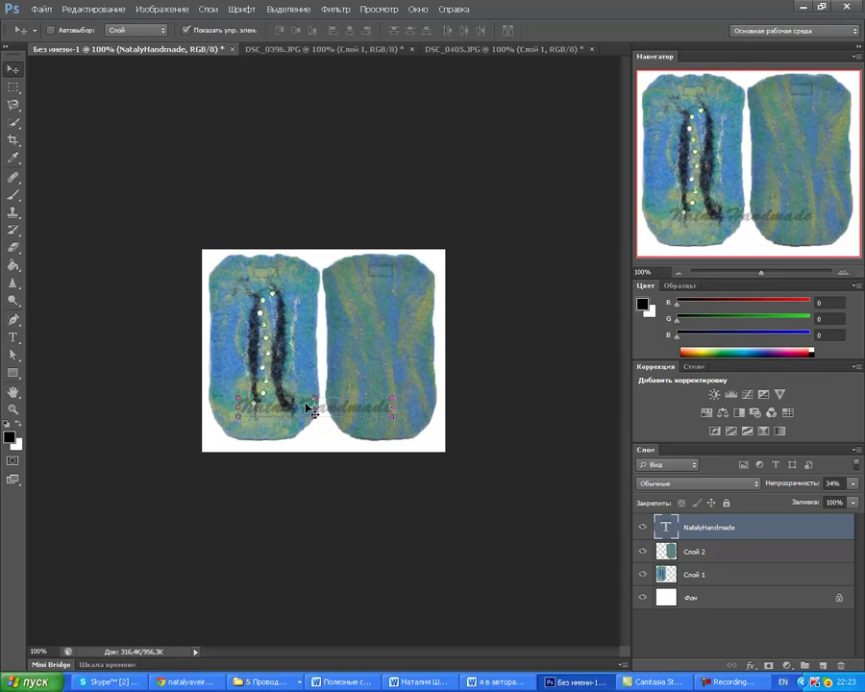
mouse_move(318, 409)
left_mouse_down()
mouse_move(319, 340)
mouse_move(327, 417)
left_mouse_up()
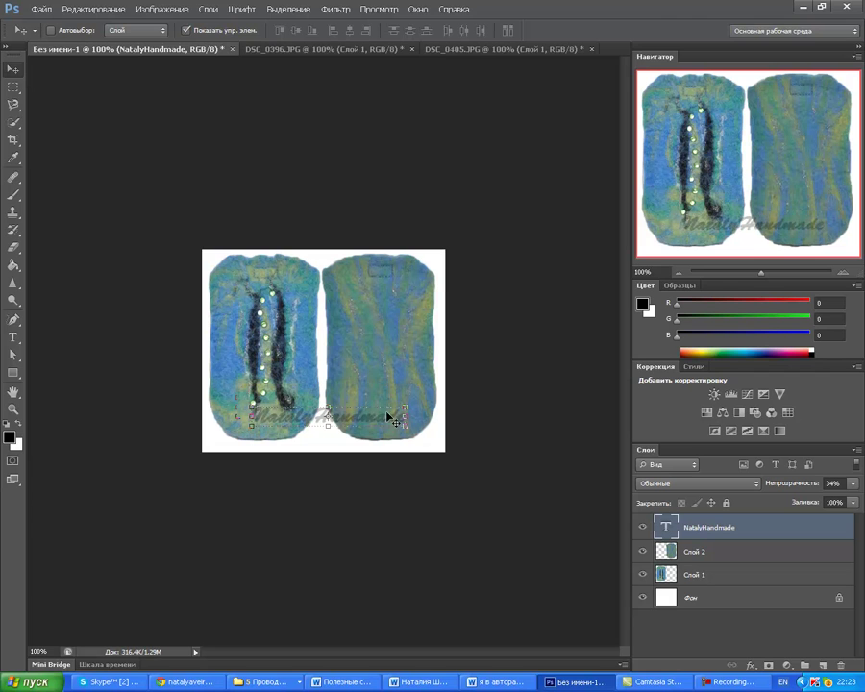
key("ctrl+t")
key("Return")
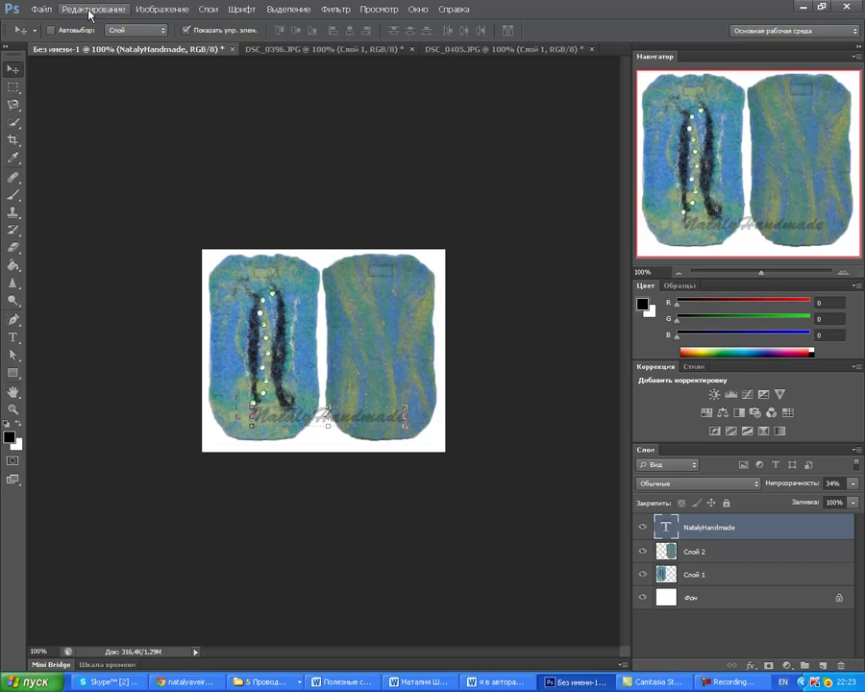
Set up a Save for Web JPEG export at quality 60 and select the file name field
left_click(40, 9)
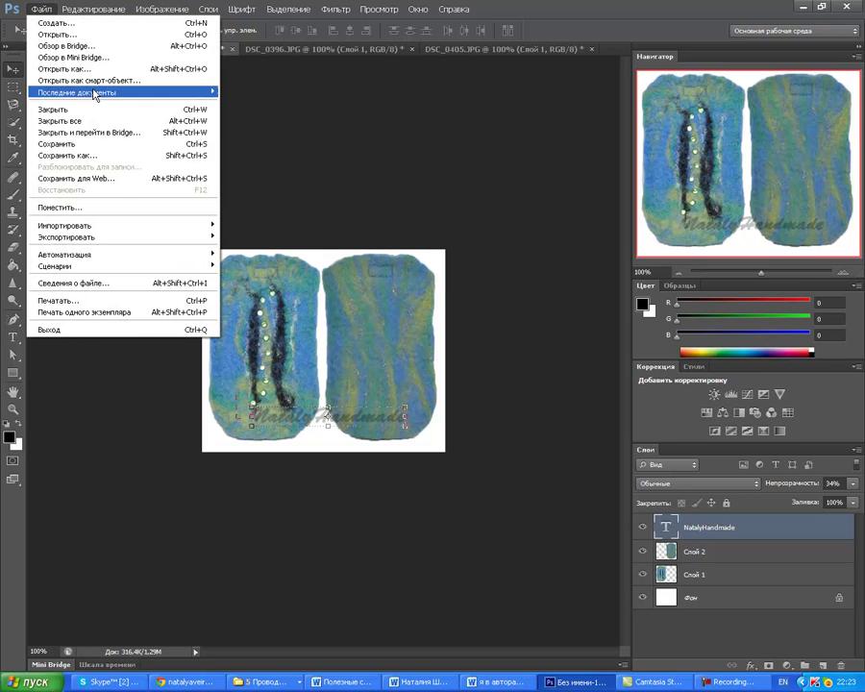
left_click(115, 179)
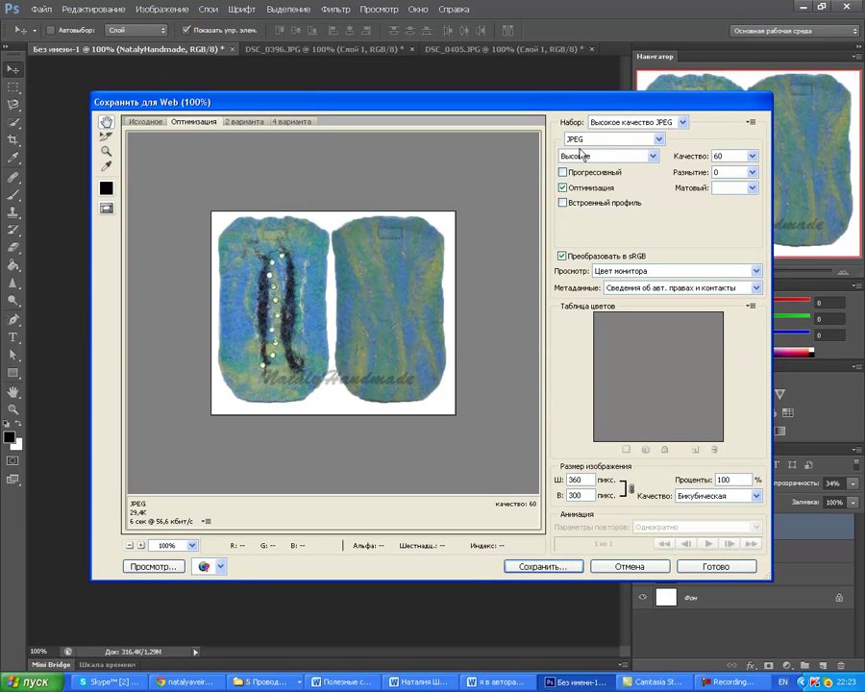
left_click(660, 140)
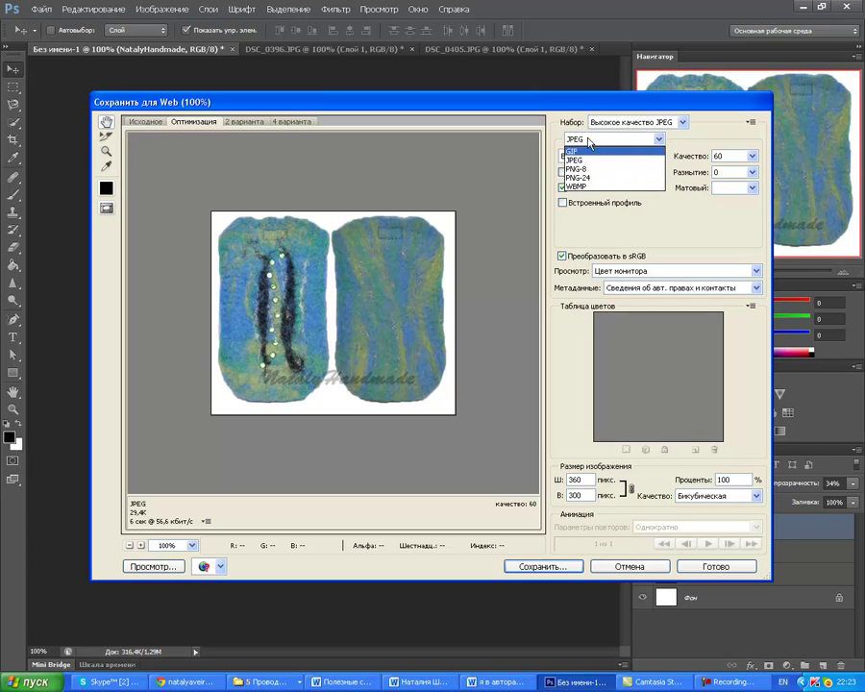
left_click(574, 141)
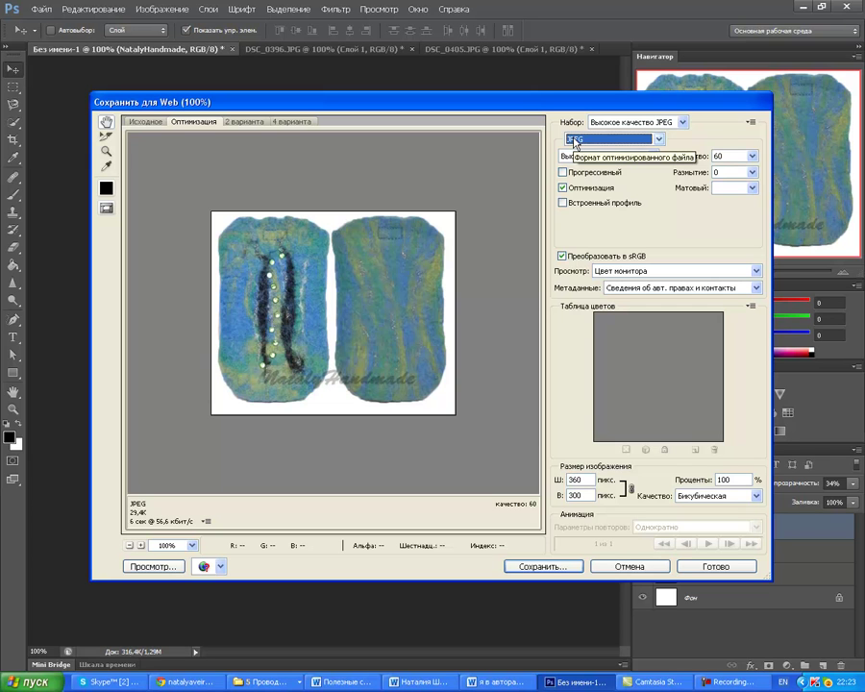
left_click(540, 567)
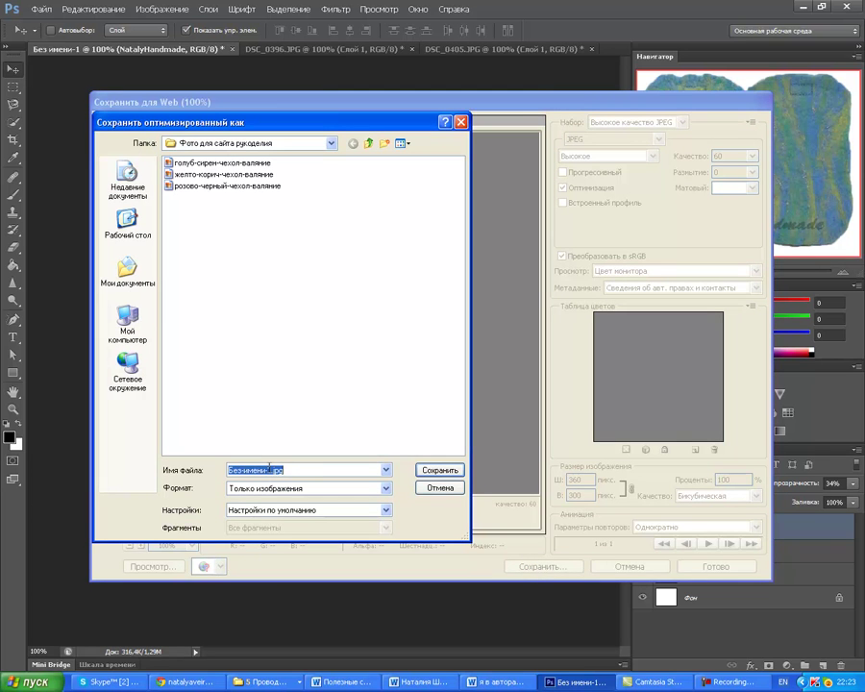
double_click(269, 469)
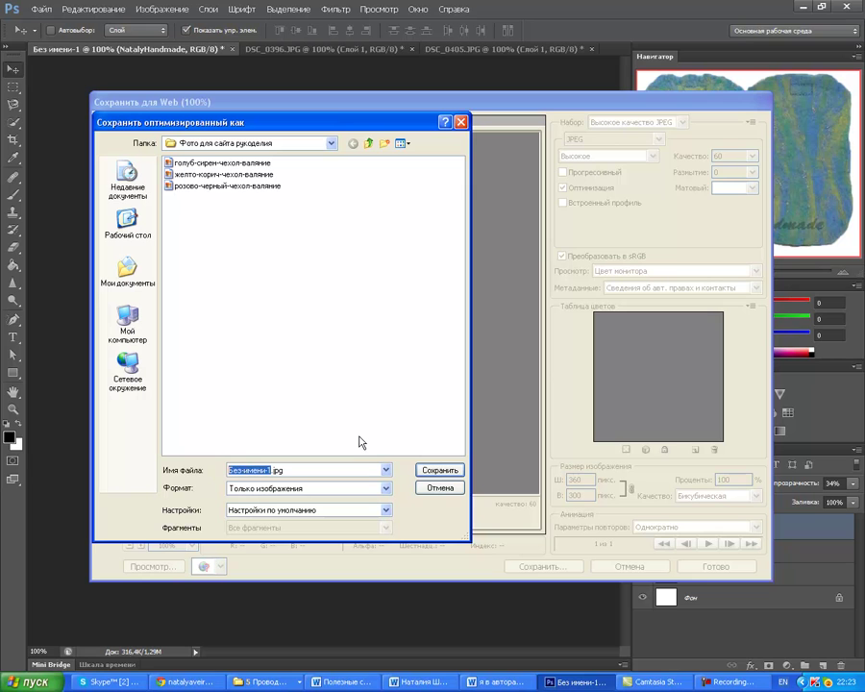